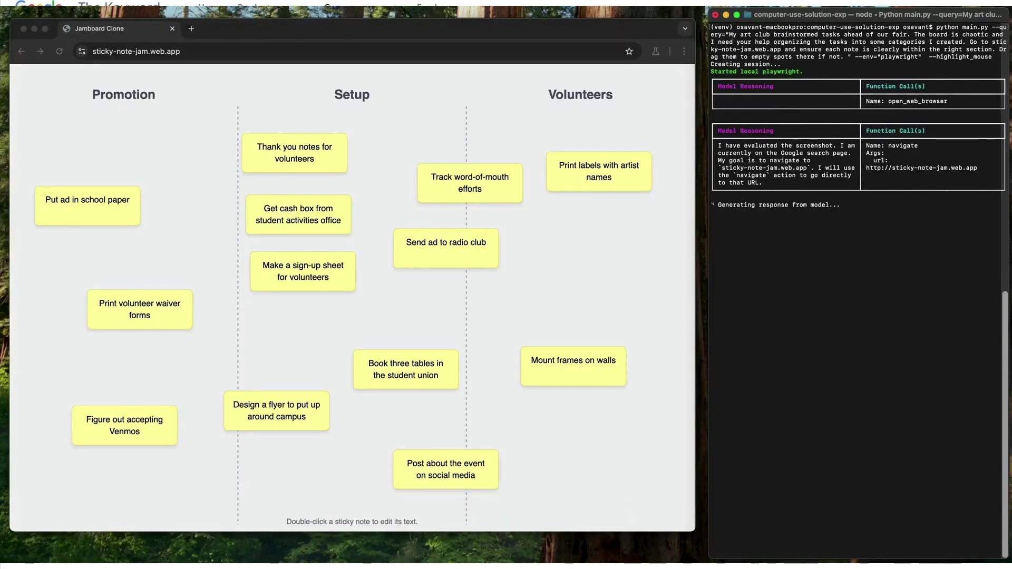
Step: Drag the ten misplaced sticky notes (waiver forms, flyer, radio ad, frames, etc.) into Volunteers, Setup and Promotion
drag(119, 307, 599, 307)
drag(120, 423, 351, 426)
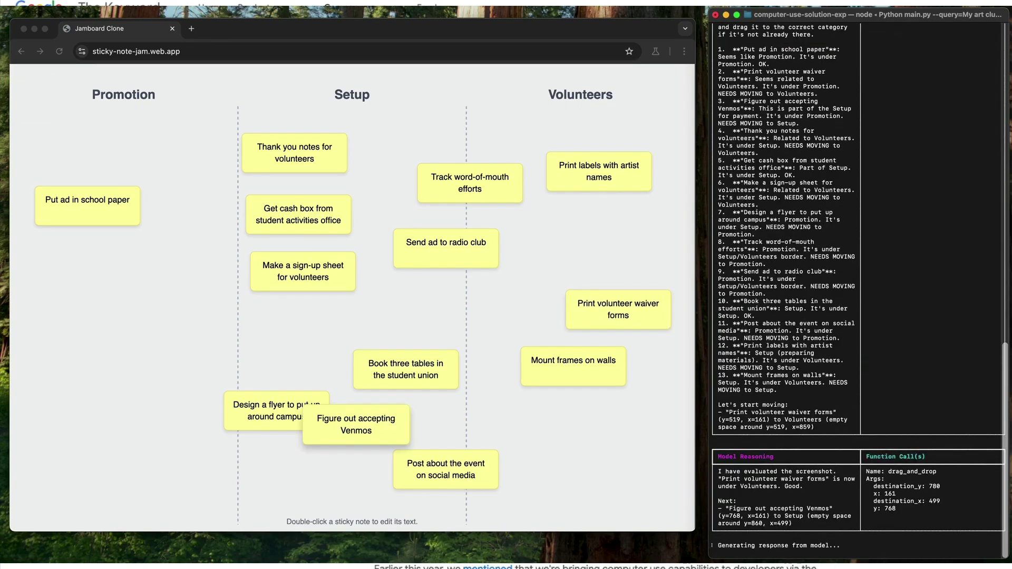
drag(294, 152, 596, 125)
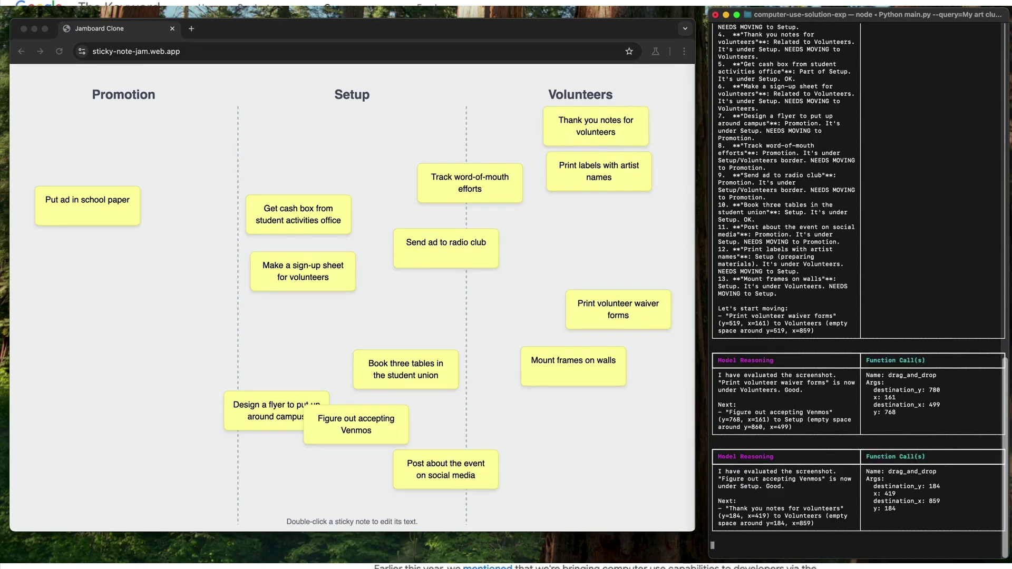
drag(303, 271, 601, 233)
drag(290, 409, 86, 305)
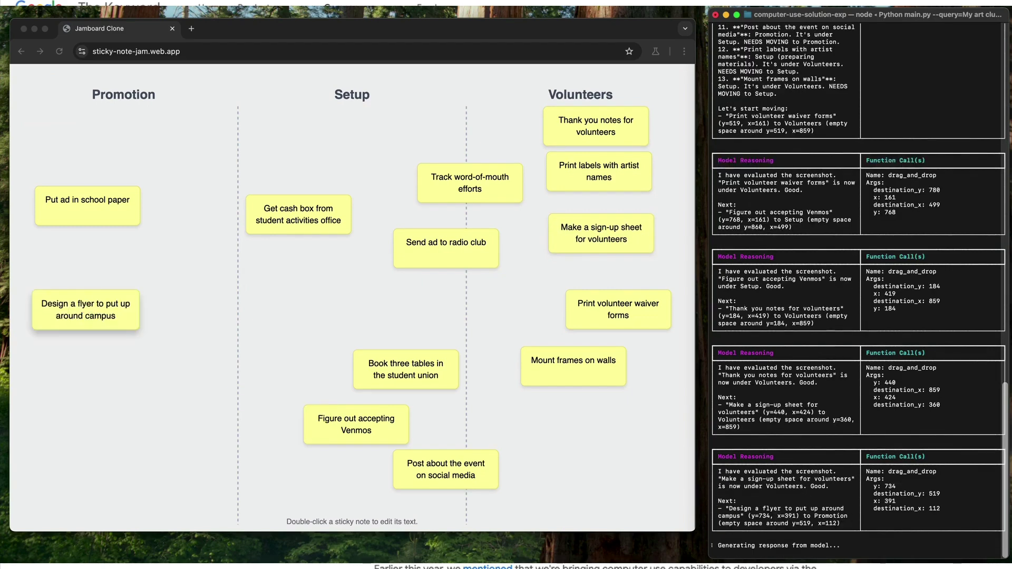
drag(468, 182, 86, 396)
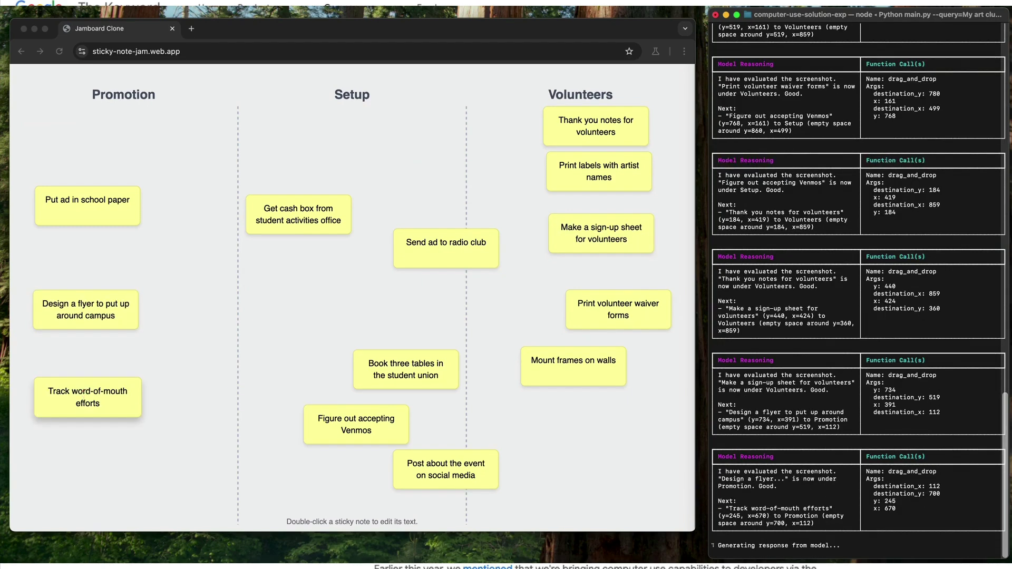
drag(446, 246, 89, 468)
drag(446, 469, 90, 251)
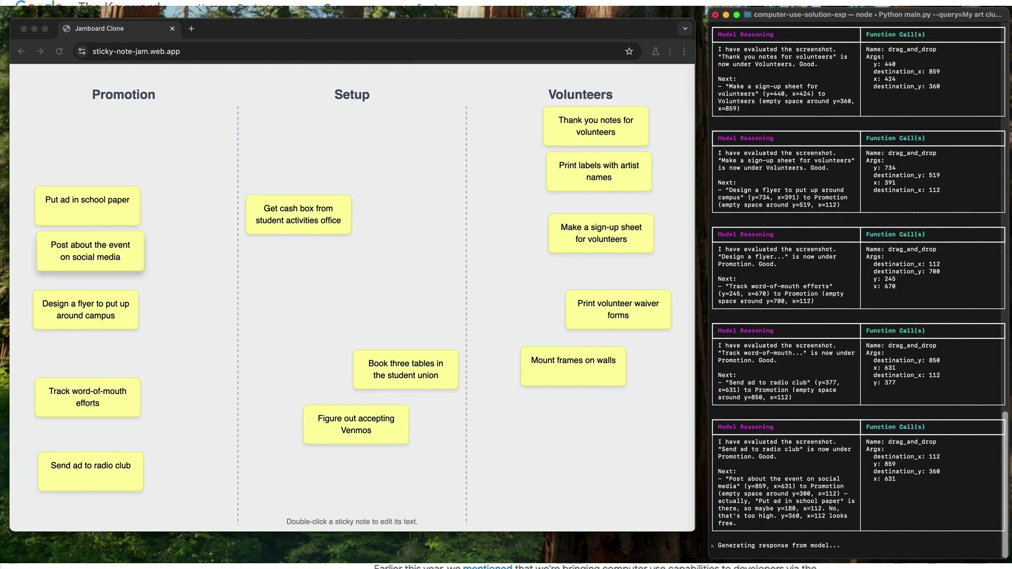
drag(601, 180, 353, 289)
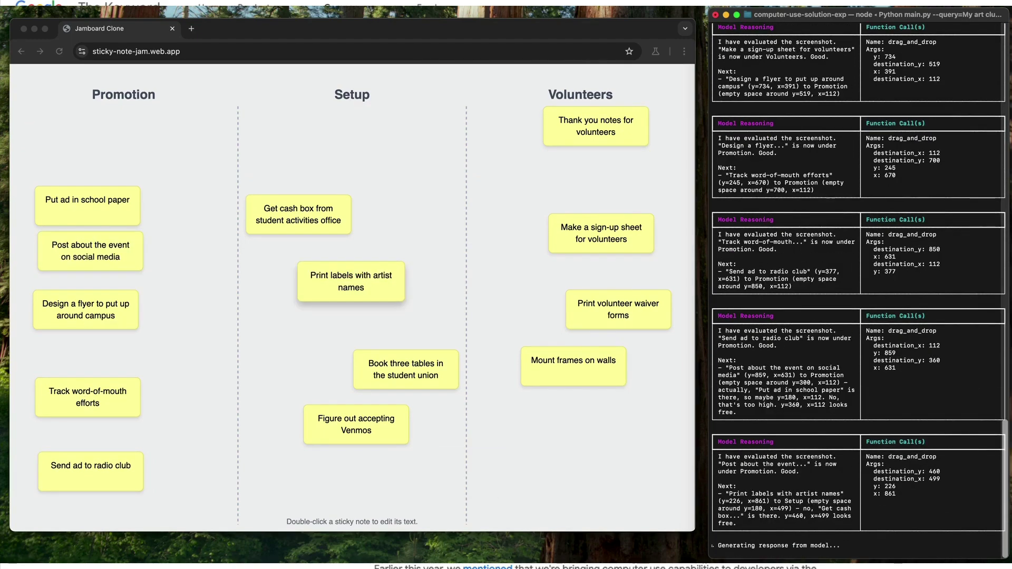
drag(575, 361, 351, 324)
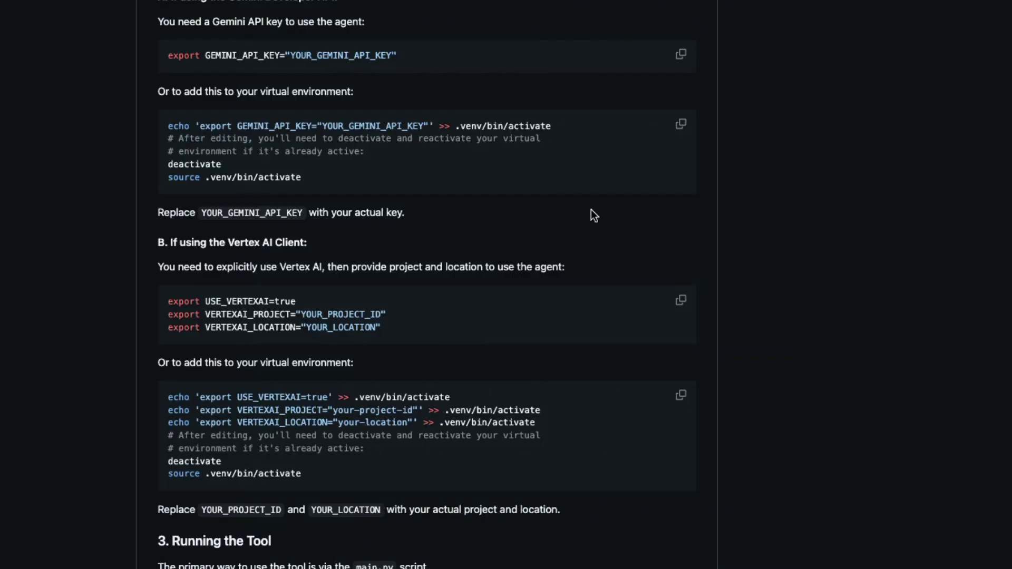
Step: Scroll to the installation section and select the git clone and virtual environment code blocks
scroll(591, 210, up, 10)
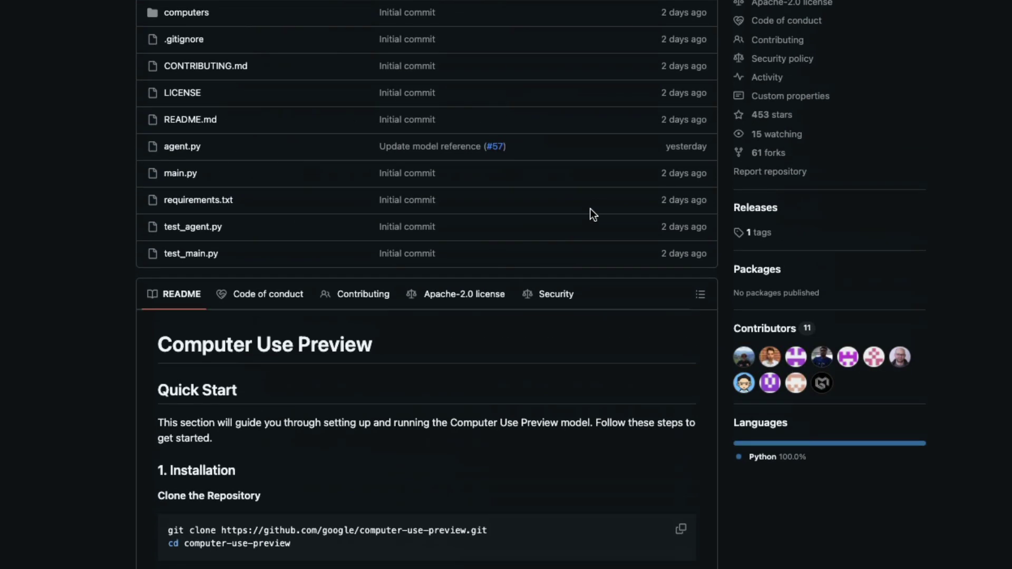
scroll(590, 208, down, 4)
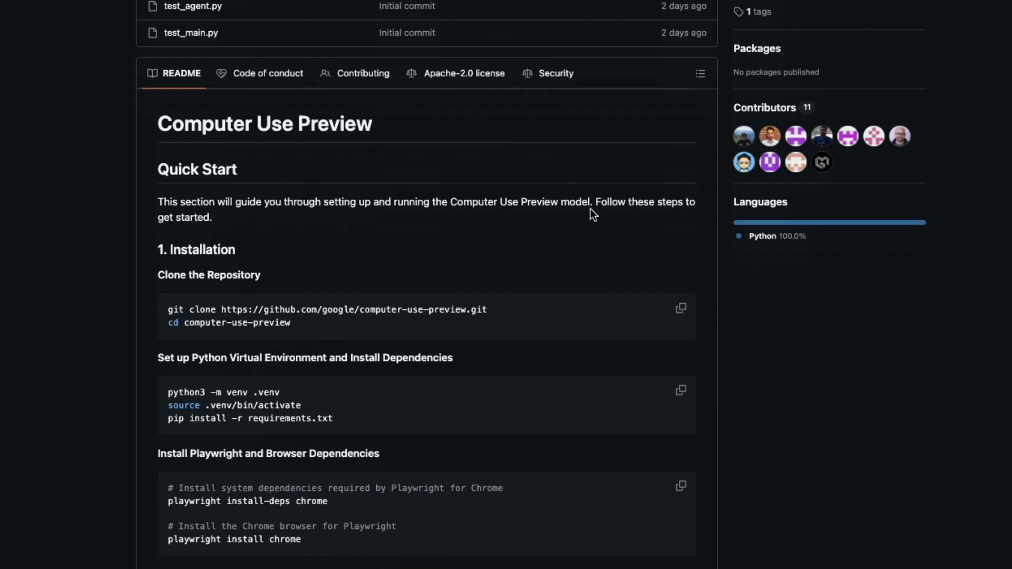
scroll(479, 273, down, 1)
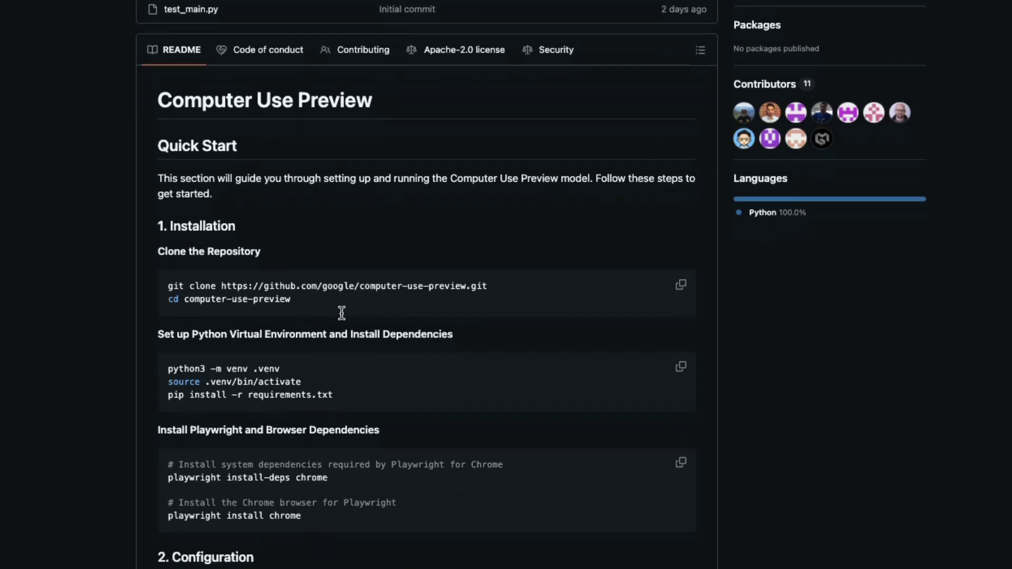
drag(349, 291, 119, 281)
scroll(415, 288, down, 5)
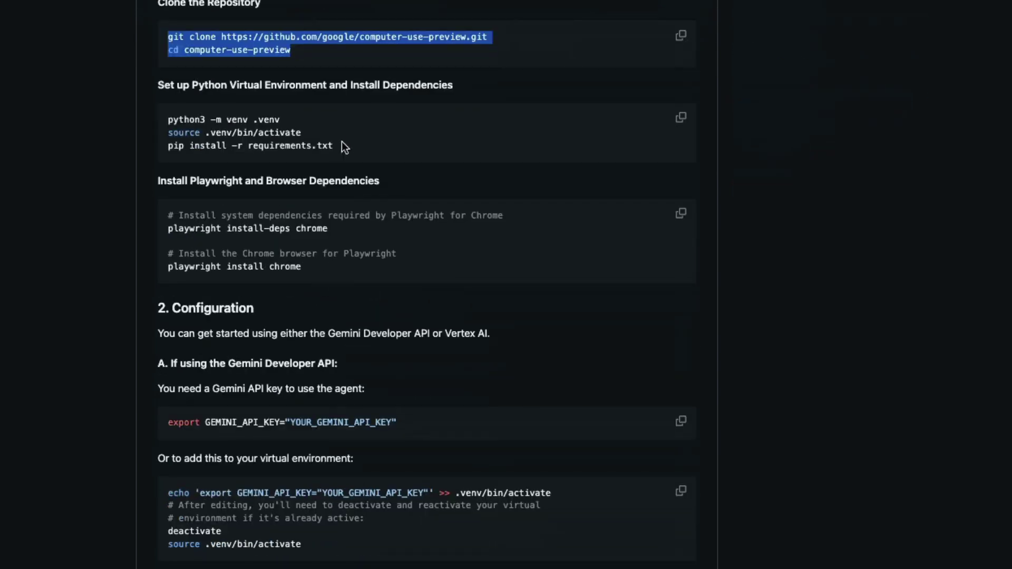
drag(342, 142, 94, 109)
Step: Select the Playwright install commands and the python main.py run command line
drag(311, 266, 159, 219)
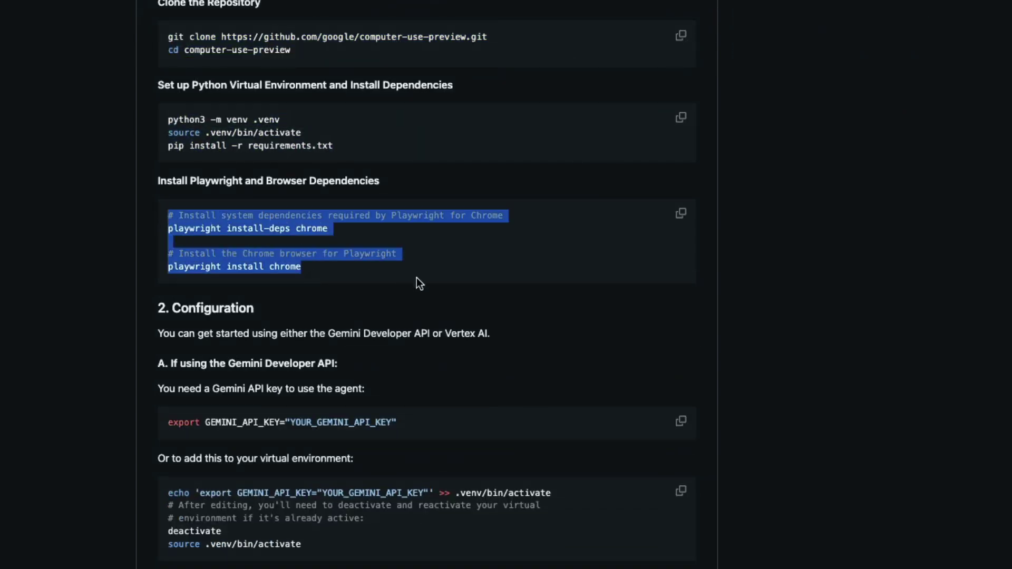
scroll(417, 278, down, 12)
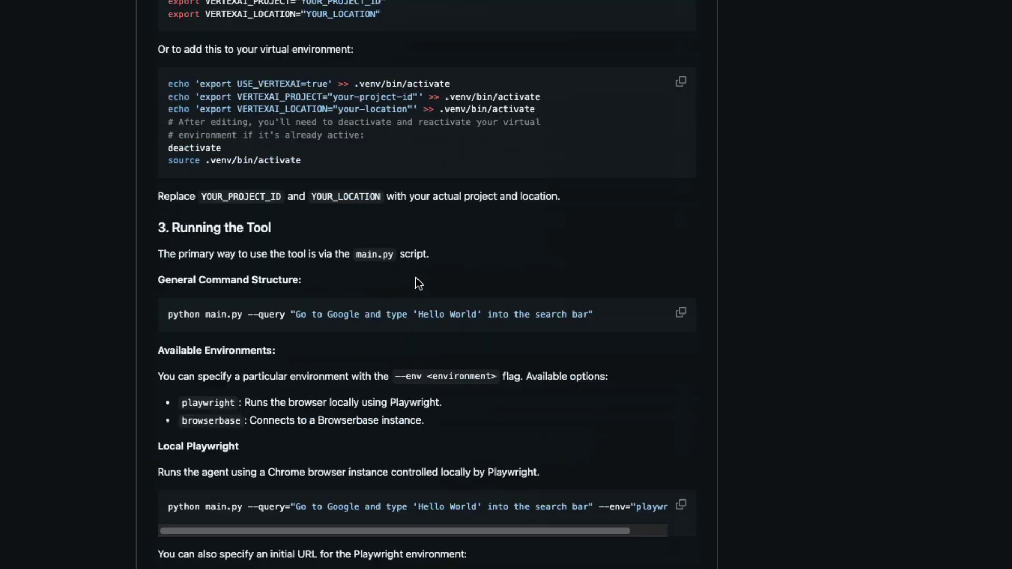
scroll(415, 278, down, 2)
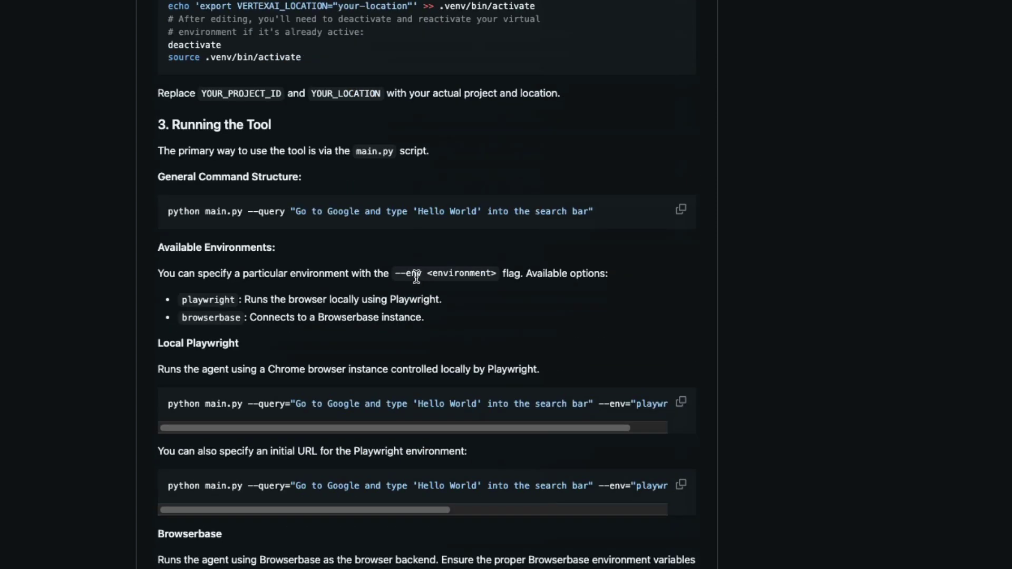
scroll(417, 279, up, 2)
triple_click(337, 330)
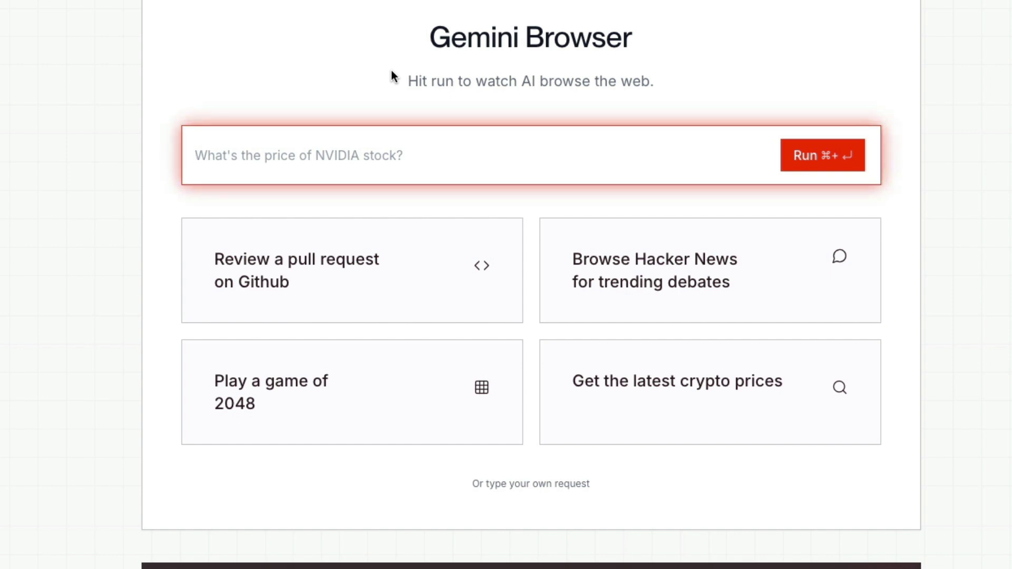
Step: Enter the request 'go to youtube and search for 1littlecoder's latest video'
text(go to yo)
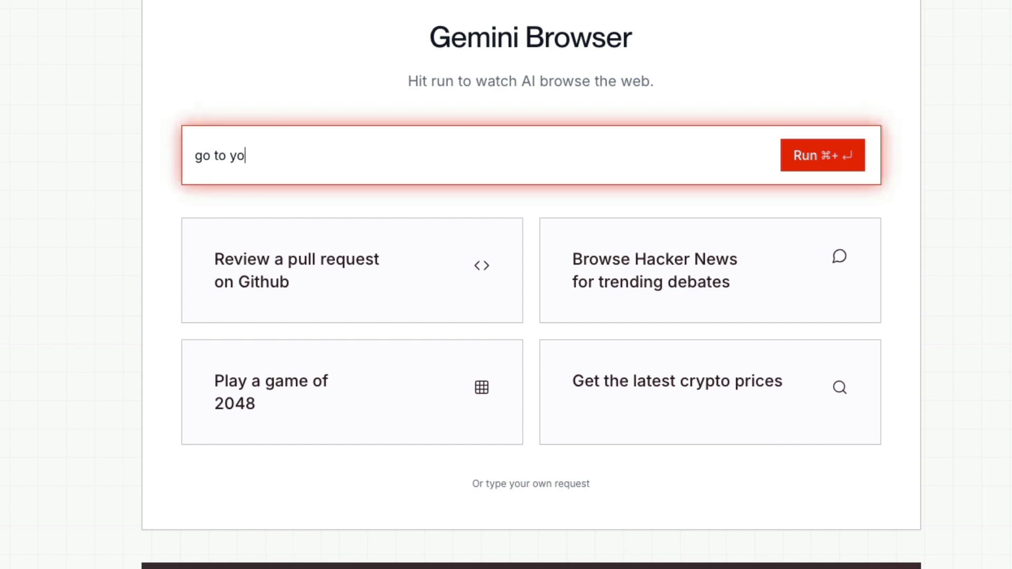
text(utube and search for )
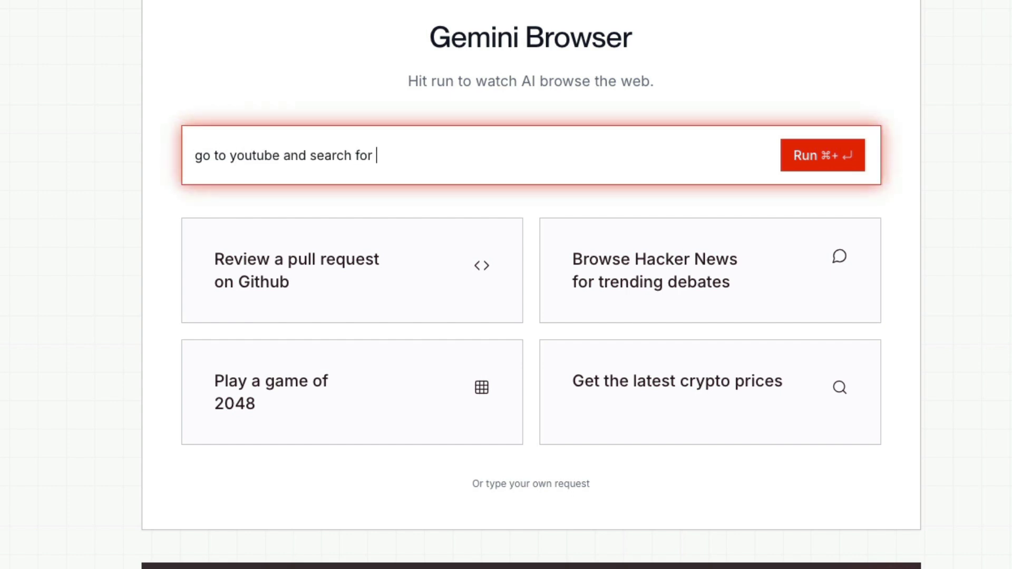
text(1littlecoder)
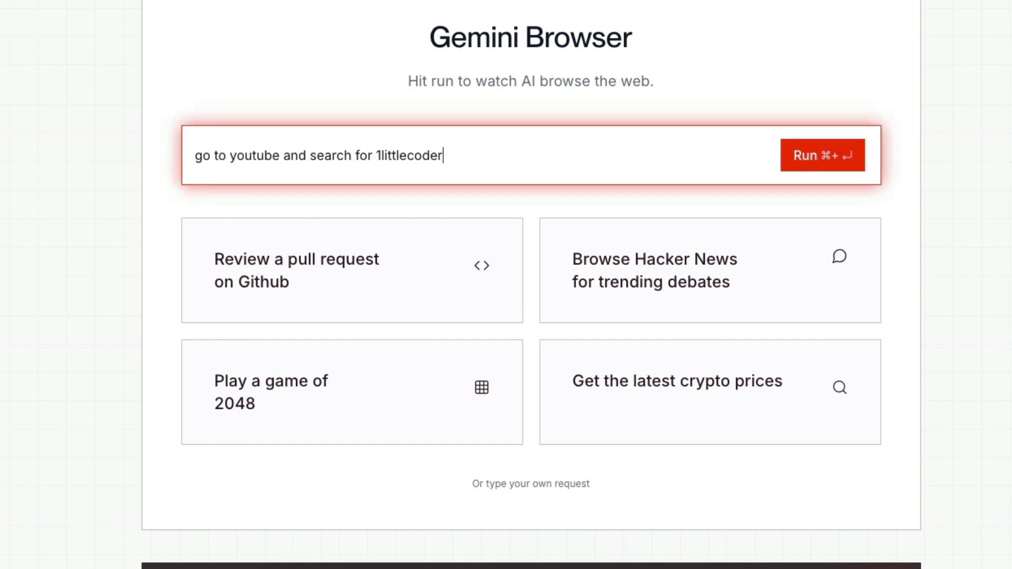
text('s latest video)
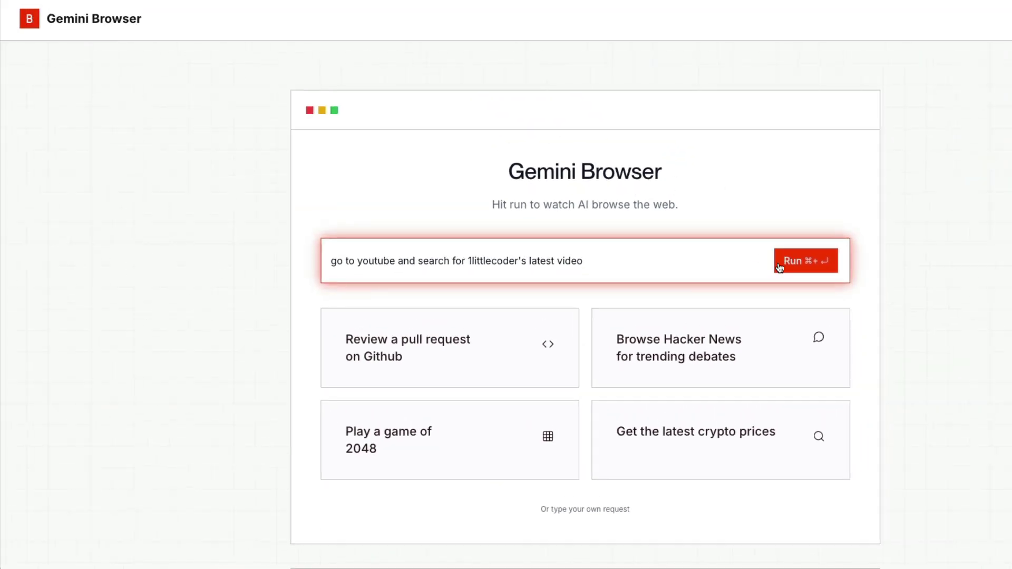
Step: Run the YouTube request and expand the open_web_browser and navigate tool-call arguments
click(780, 268)
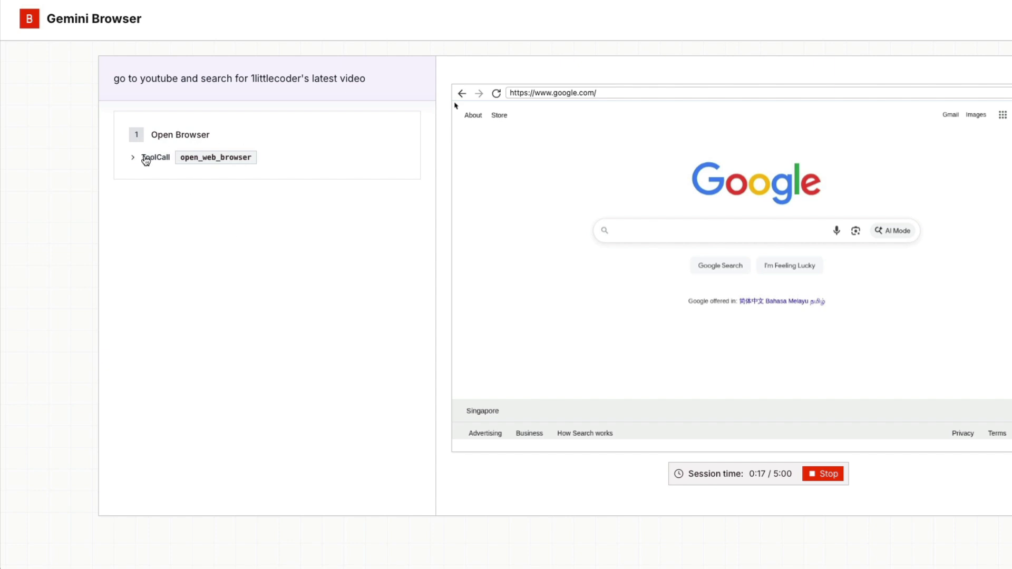
click(150, 158)
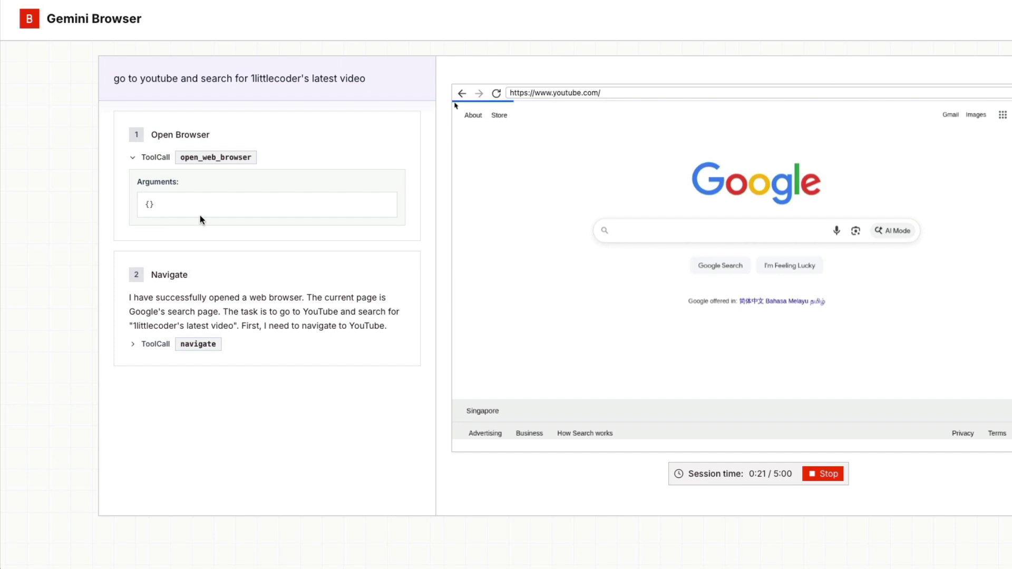
click(136, 345)
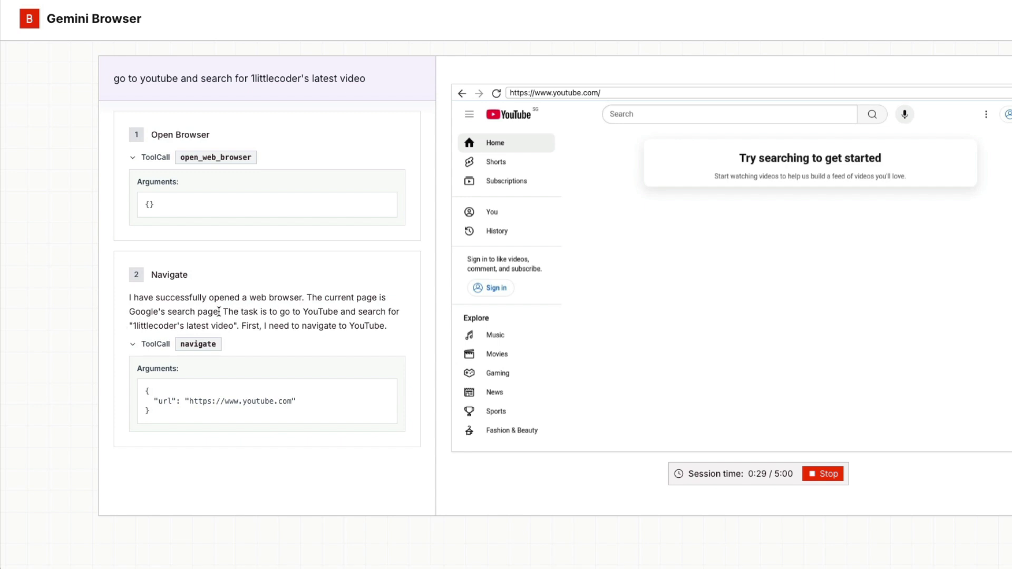
Step: Highlight the agent's navigate reasoning, its YouTube arrival and the search box coordinates
drag(219, 311, 393, 311)
click(393, 311)
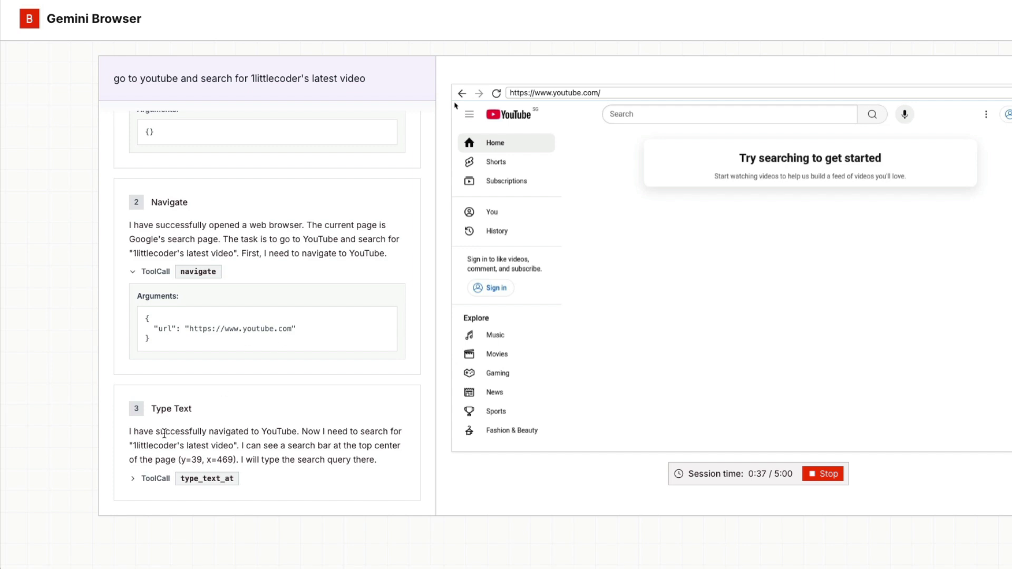
drag(156, 432, 296, 431)
click(296, 431)
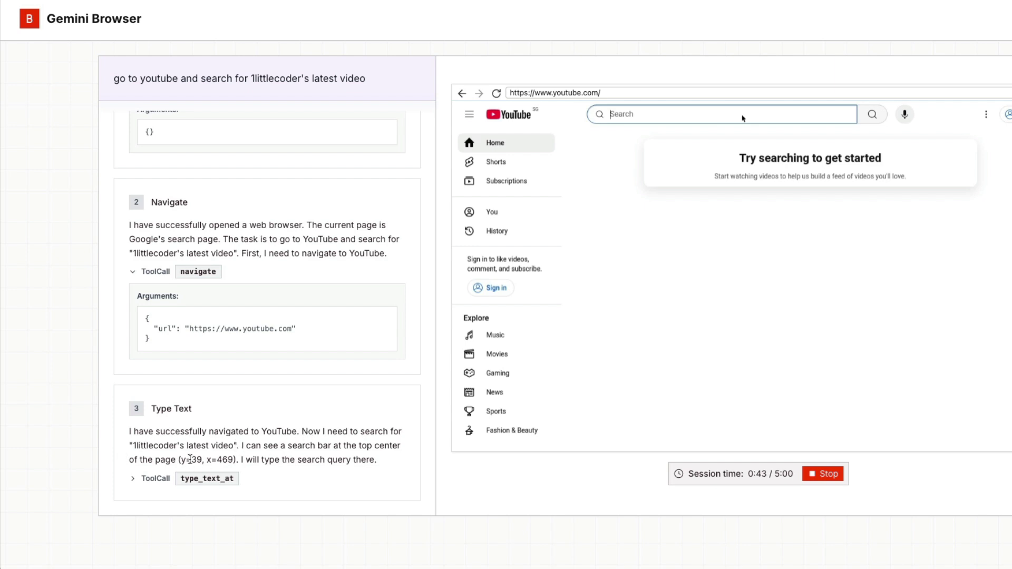
drag(182, 459, 233, 459)
triple_click(233, 457)
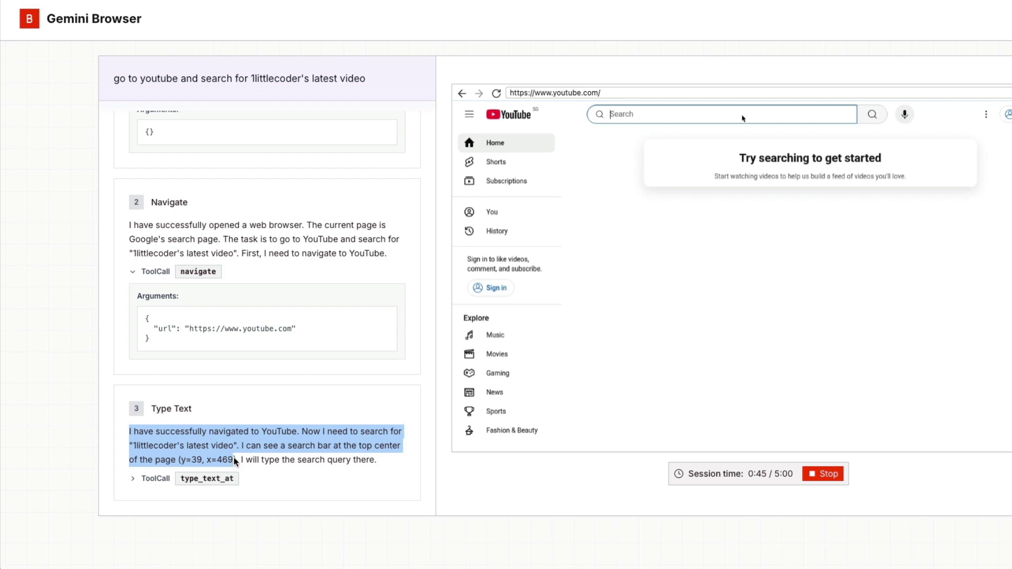
click(233, 457)
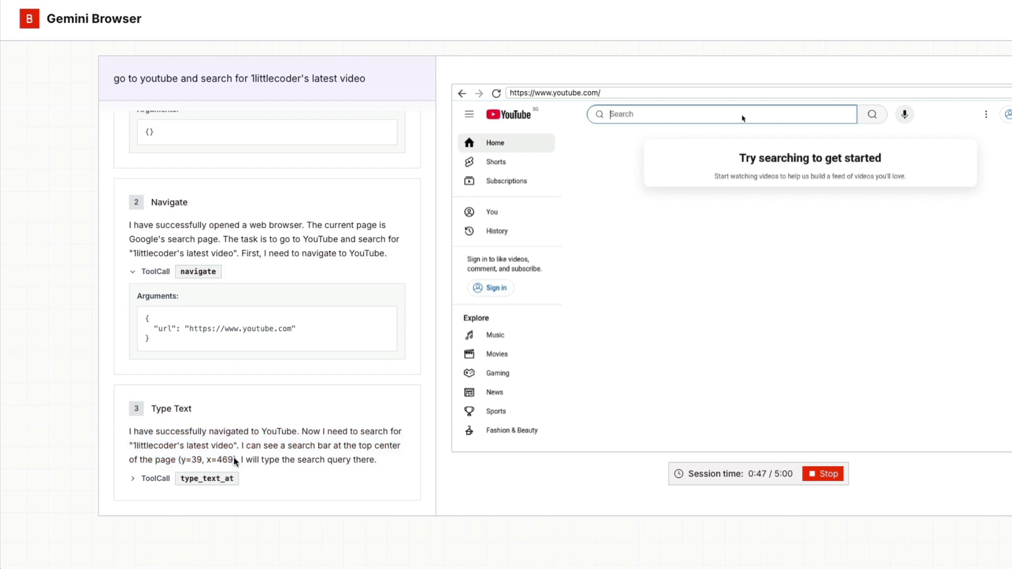
Step: Expand the type_text_at and click_at arguments, then stop the agent on the 1littlecoder channel page
click(132, 480)
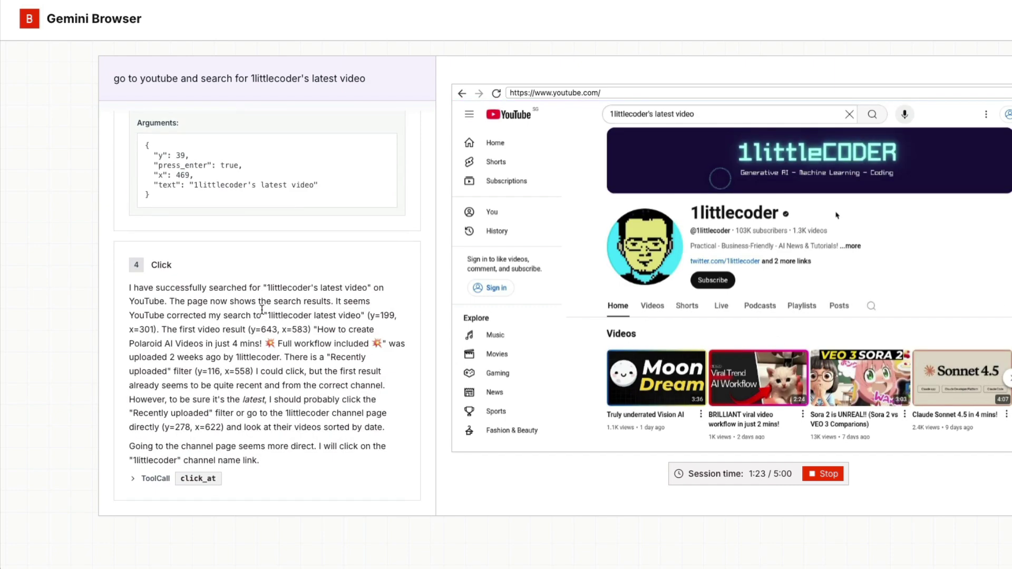
click(150, 481)
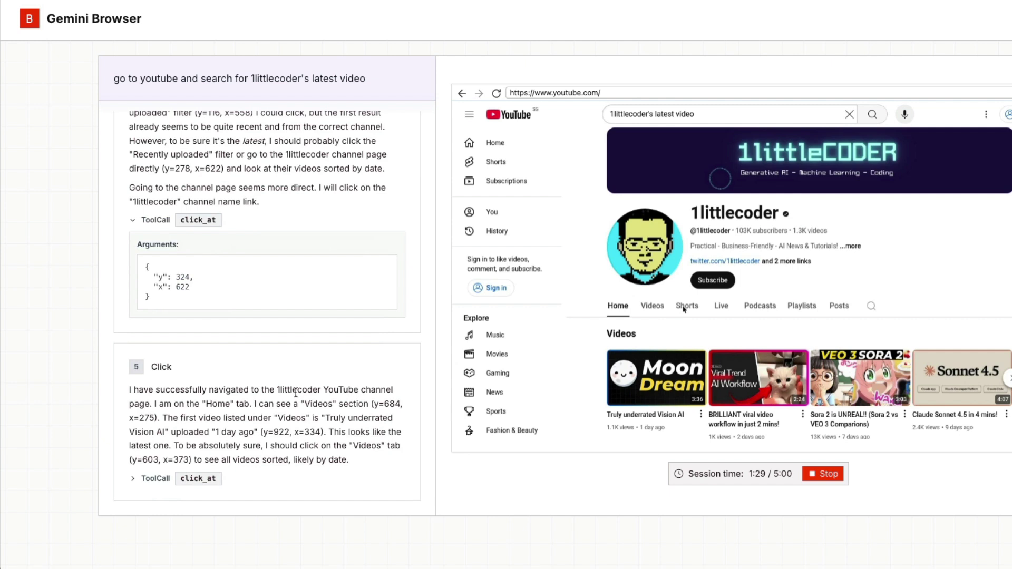
drag(130, 390, 391, 392)
click(386, 393)
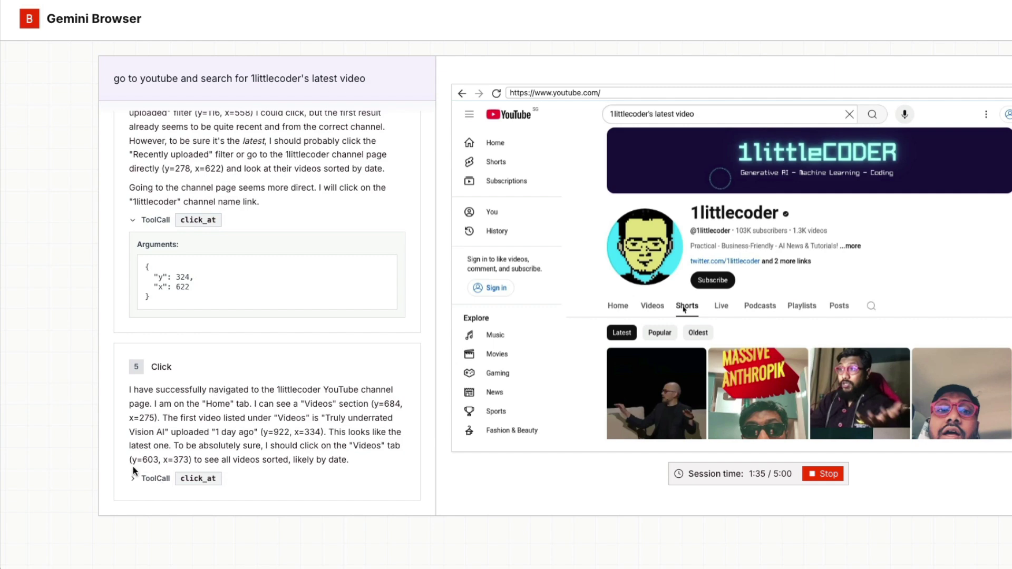
click(827, 473)
click(96, 18)
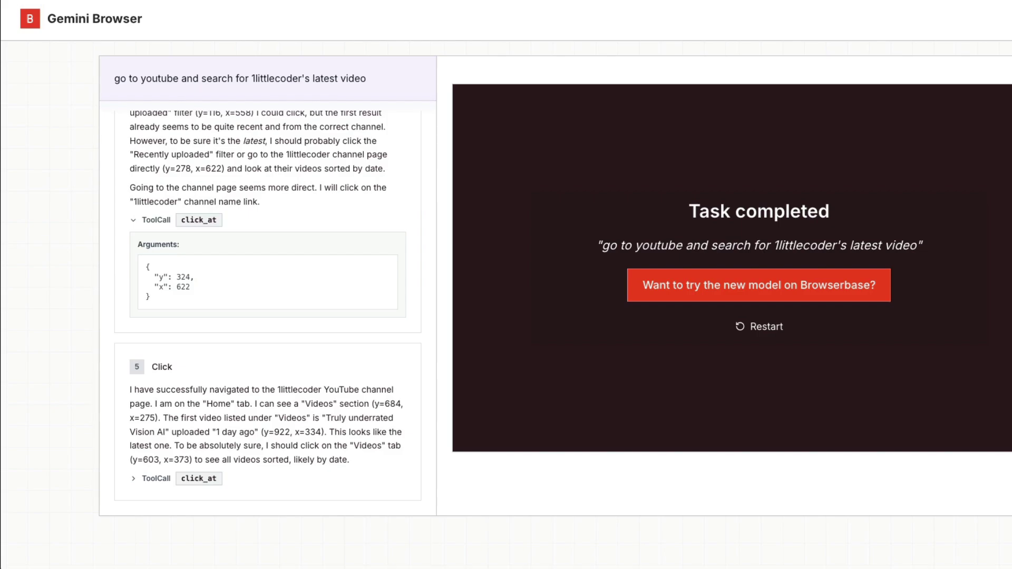
Step: Restart and run the prompt 'go to hacker news and pick the 10th article on the top trending page'
click(757, 329)
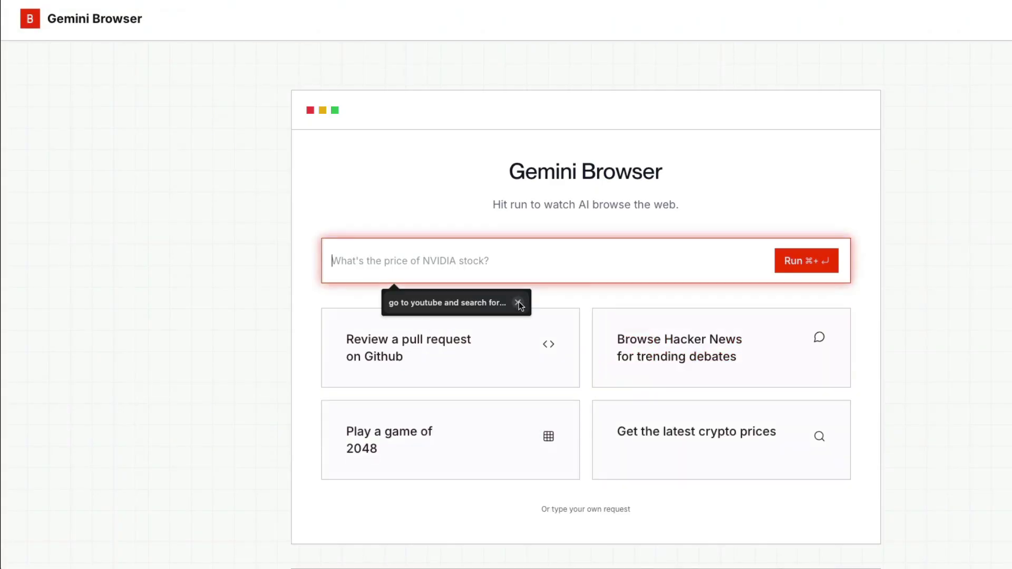
click(419, 256)
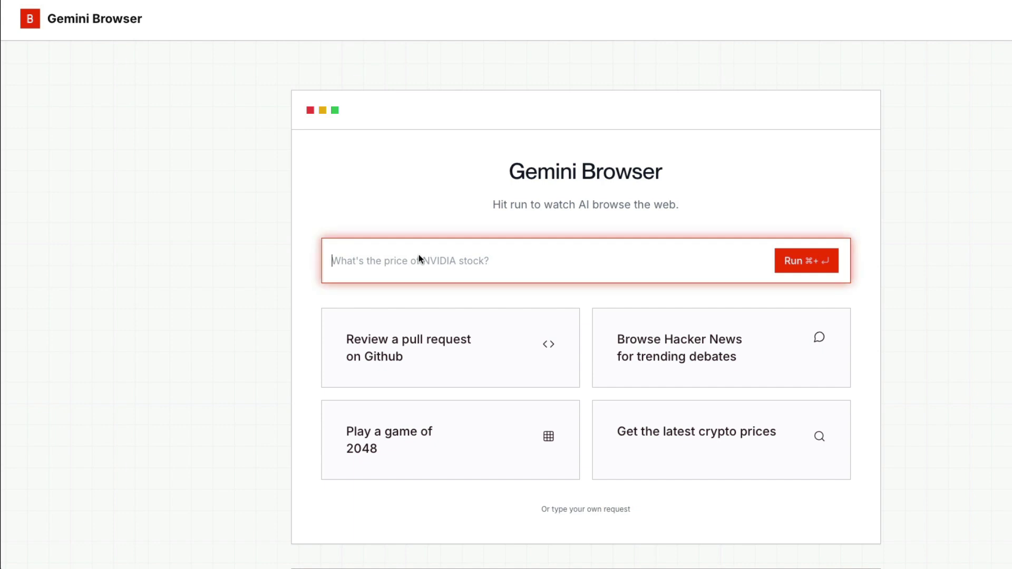
text(go to hackerne)
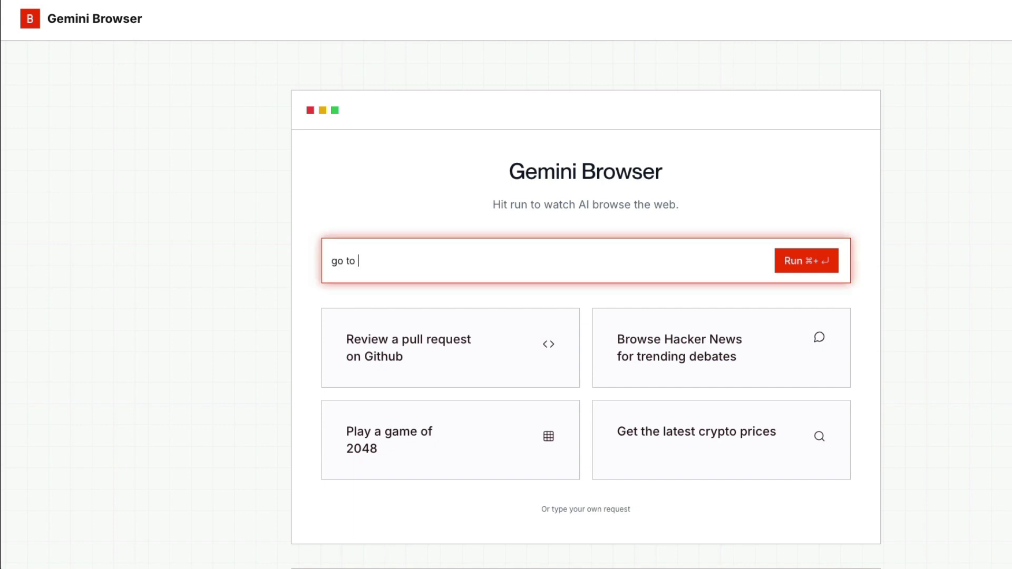
key(BackSpace)
key(BackSpace)
text(news and pick the 10t)
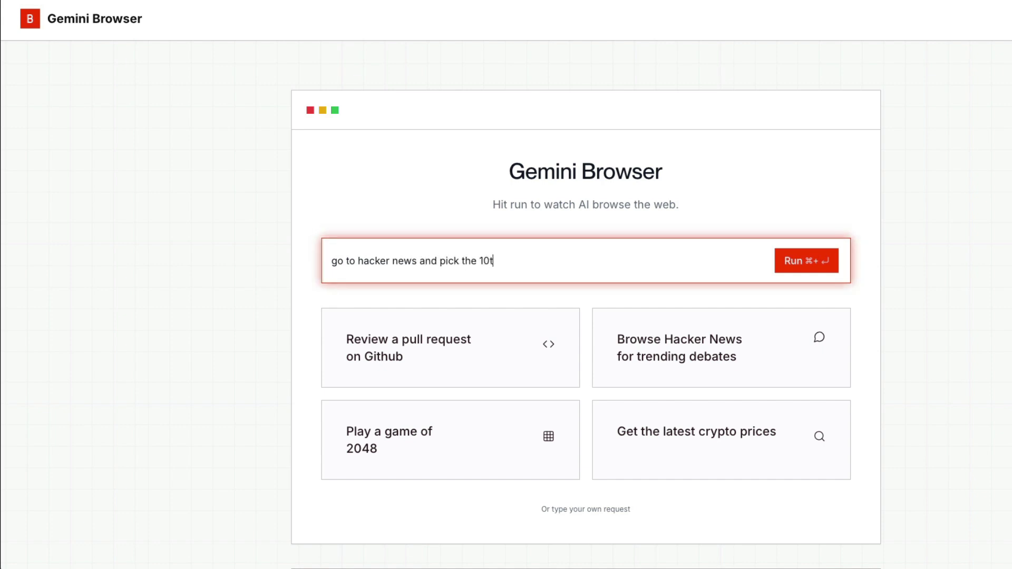
text(h article on the to)
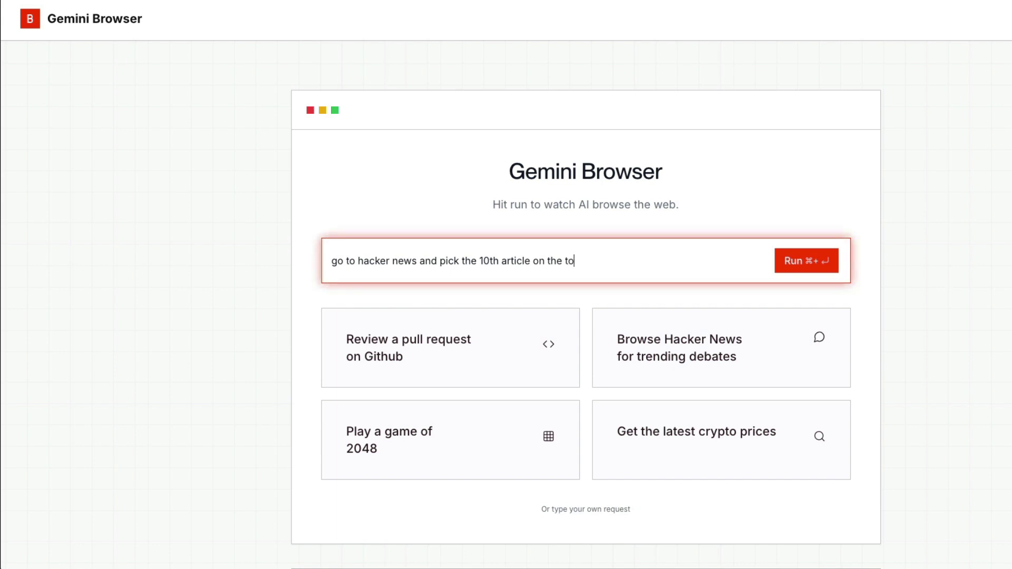
text(p trending page)
key(super+Return)
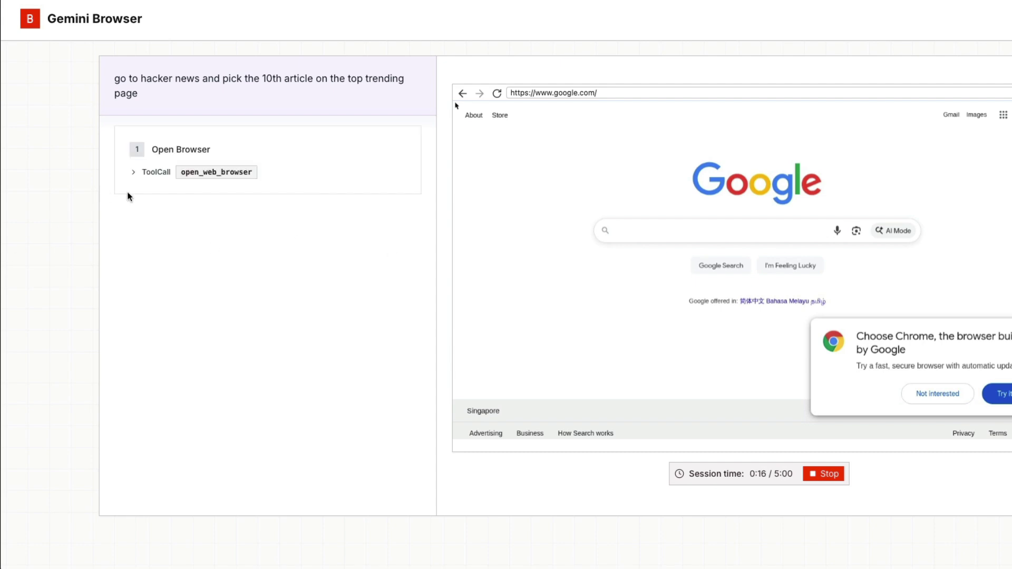
Step: Expand the open_web_browser and type_text_at arguments as 'Hacker News' is searched on Google
click(156, 173)
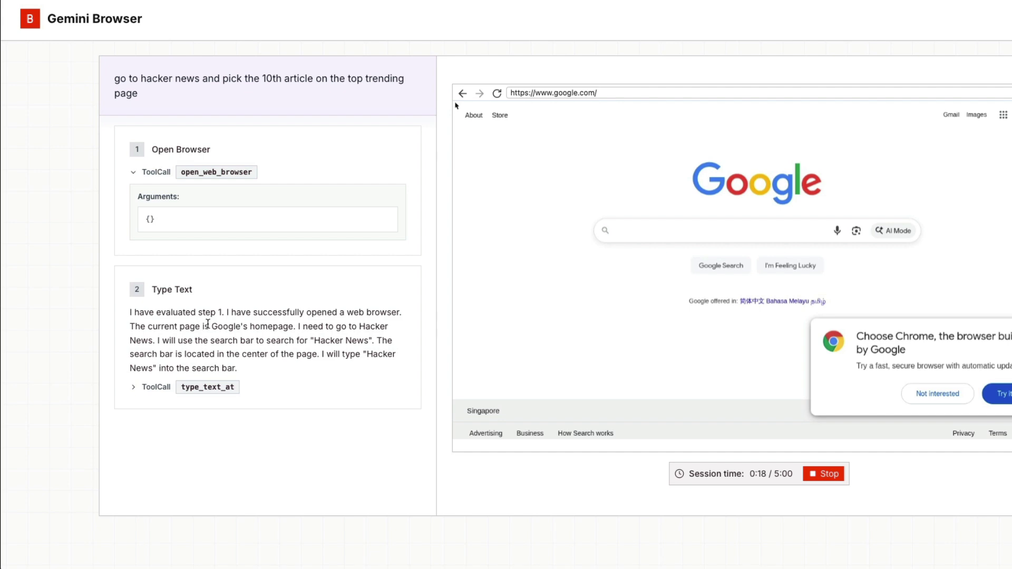
click(155, 388)
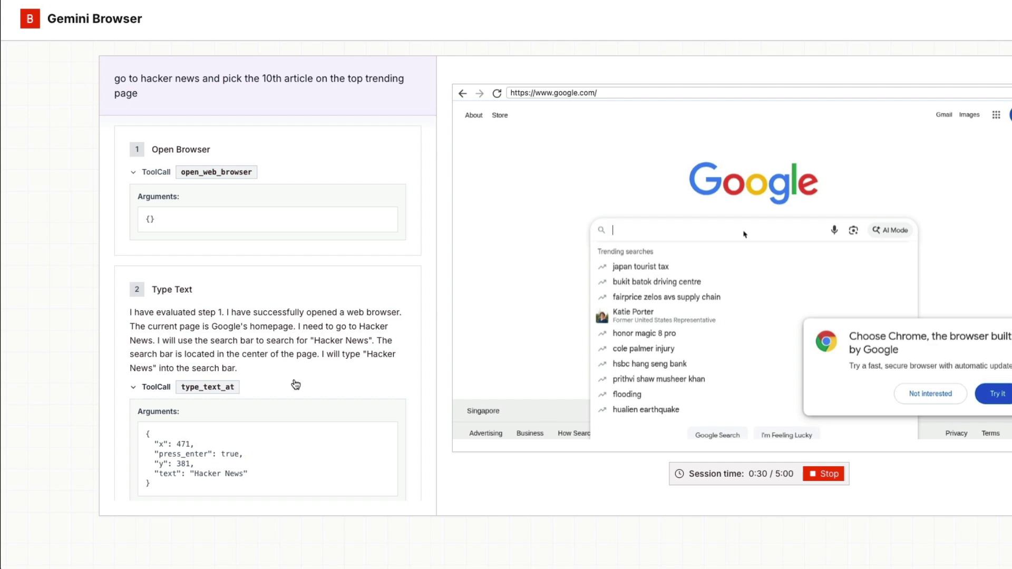
text(Ha)
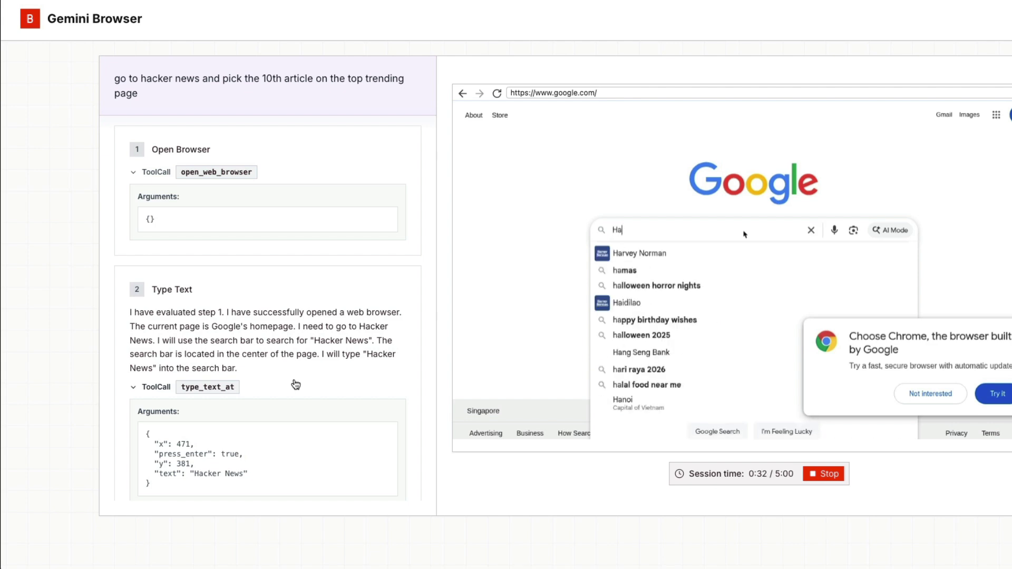
text(cker )
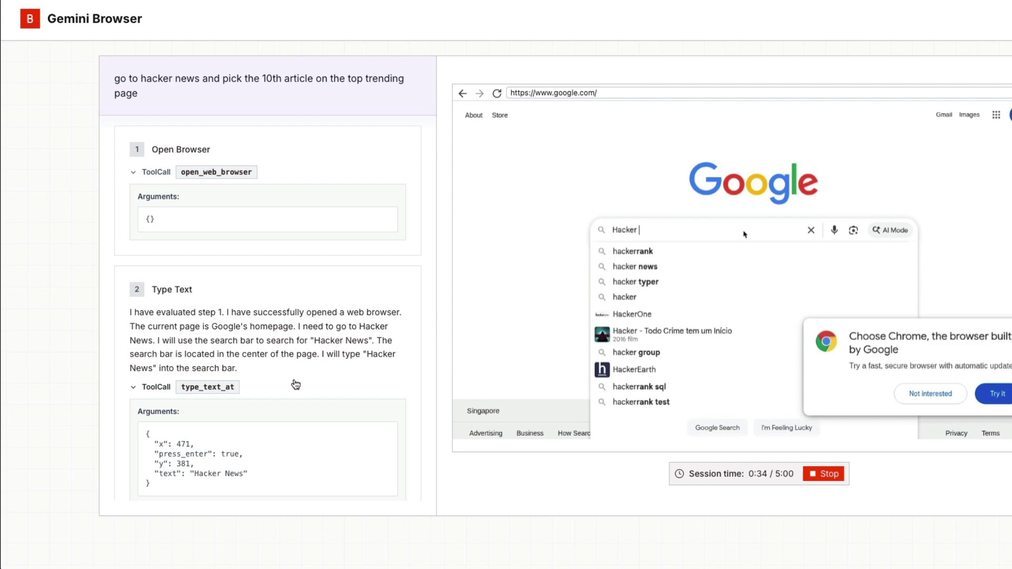
text(News)
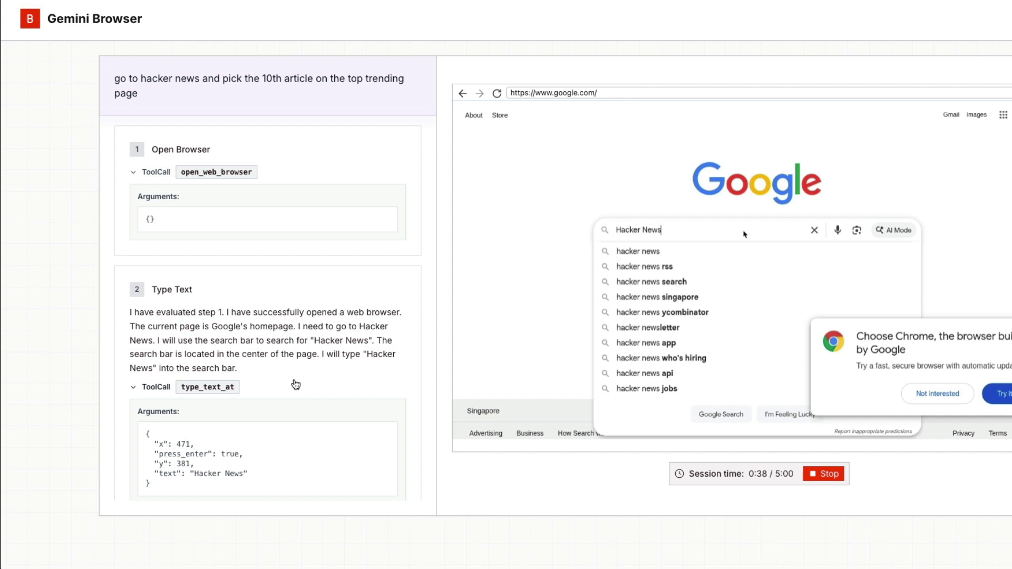
key(Return)
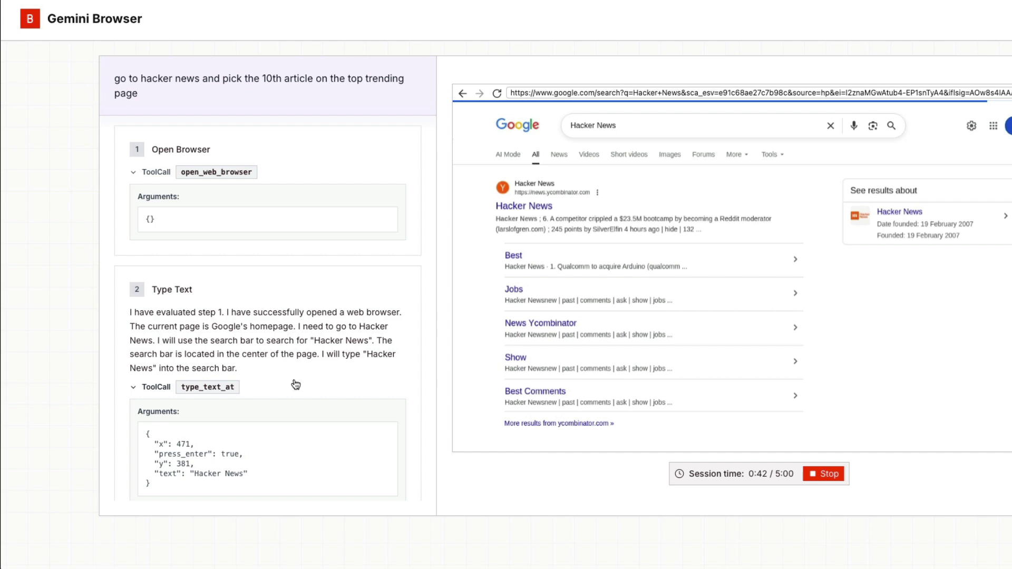
scroll(296, 385, down, 1)
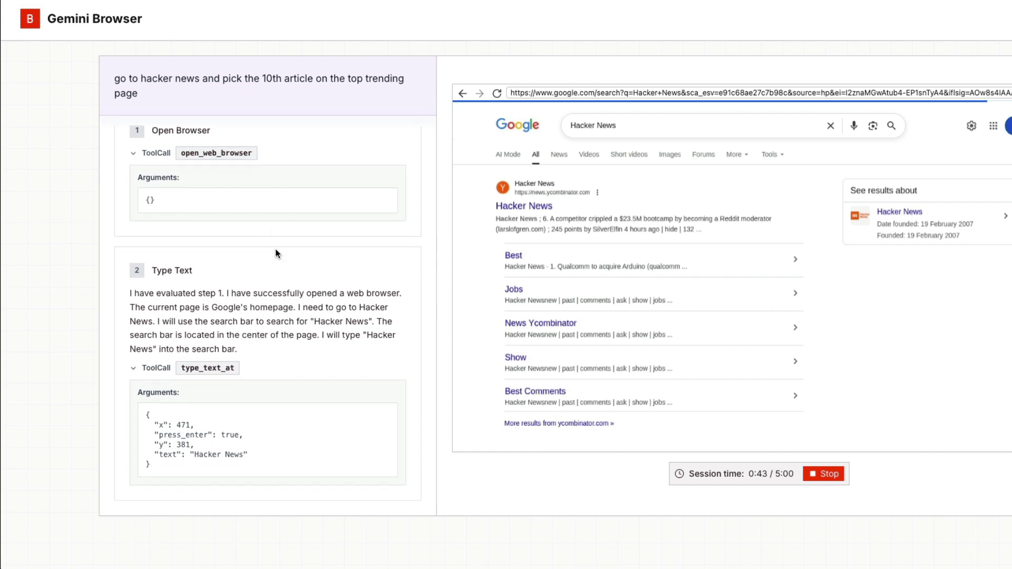
Step: Collapse type_text_at and expand the click_at arguments for opening the Hacker News result
click(135, 374)
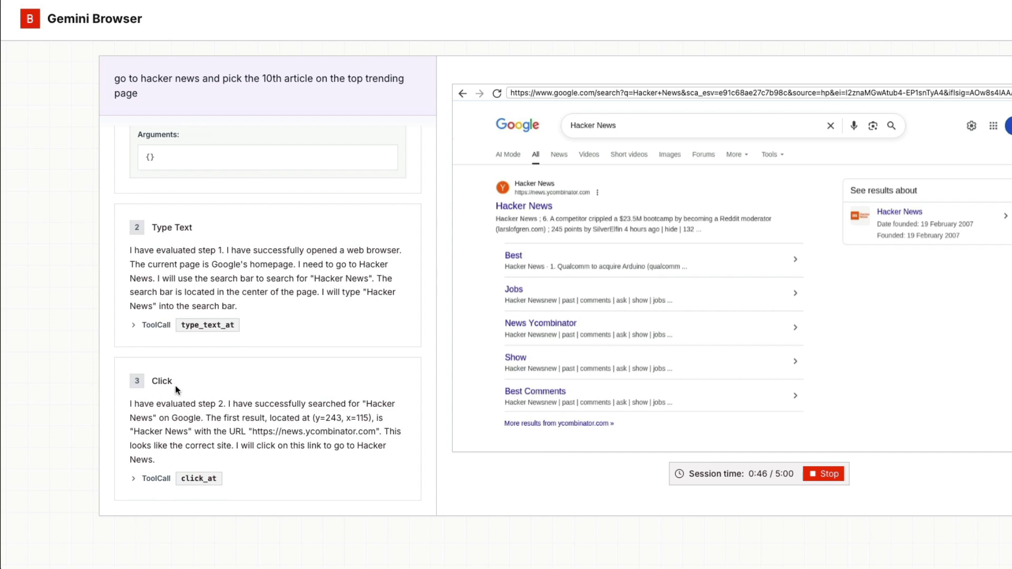
double_click(154, 382)
click(158, 479)
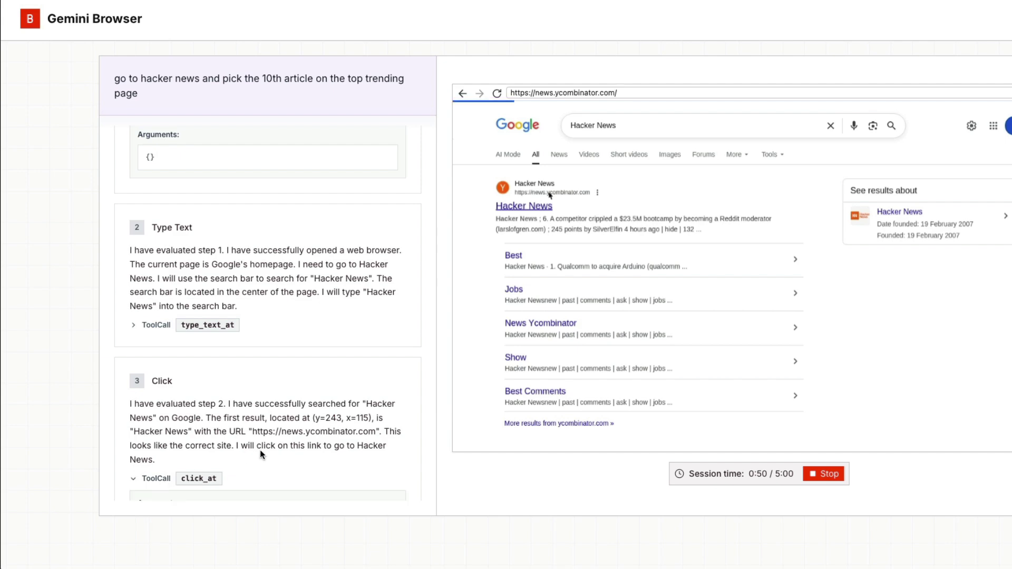
scroll(245, 431, up, 3)
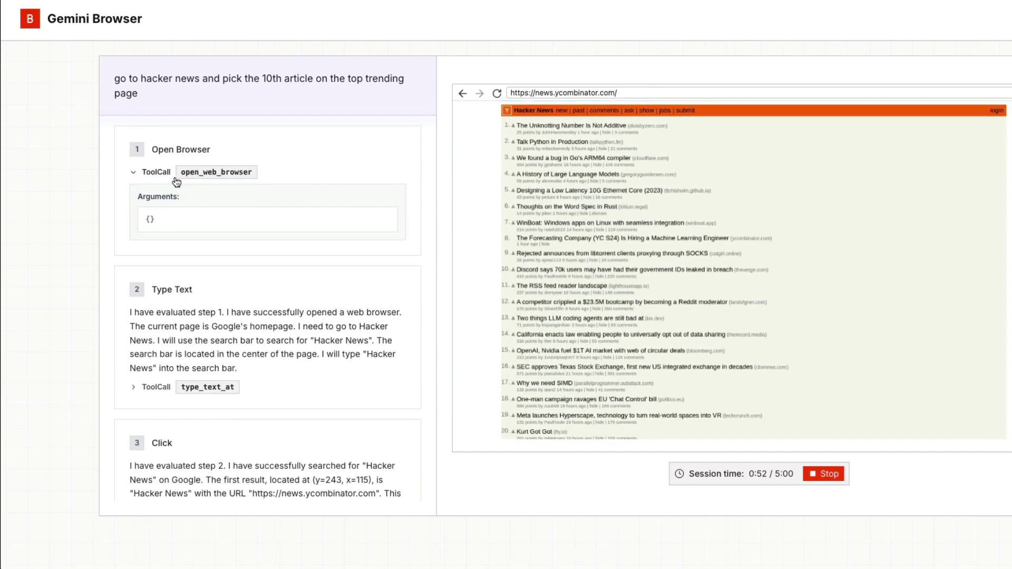
Step: Re-expand step 2's type_text_at call and select its arguments JSON
scroll(230, 180, down, 3)
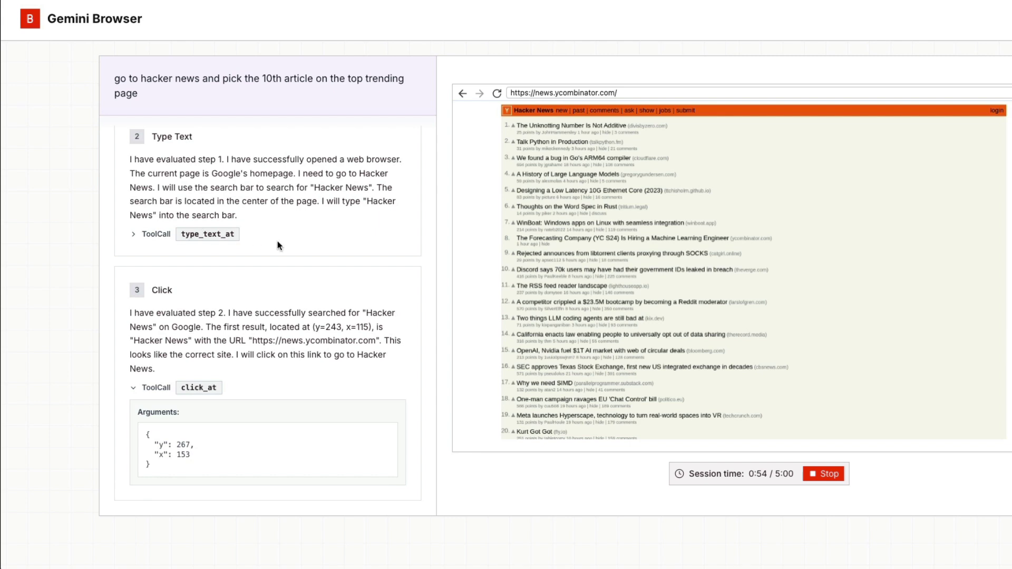
click(165, 234)
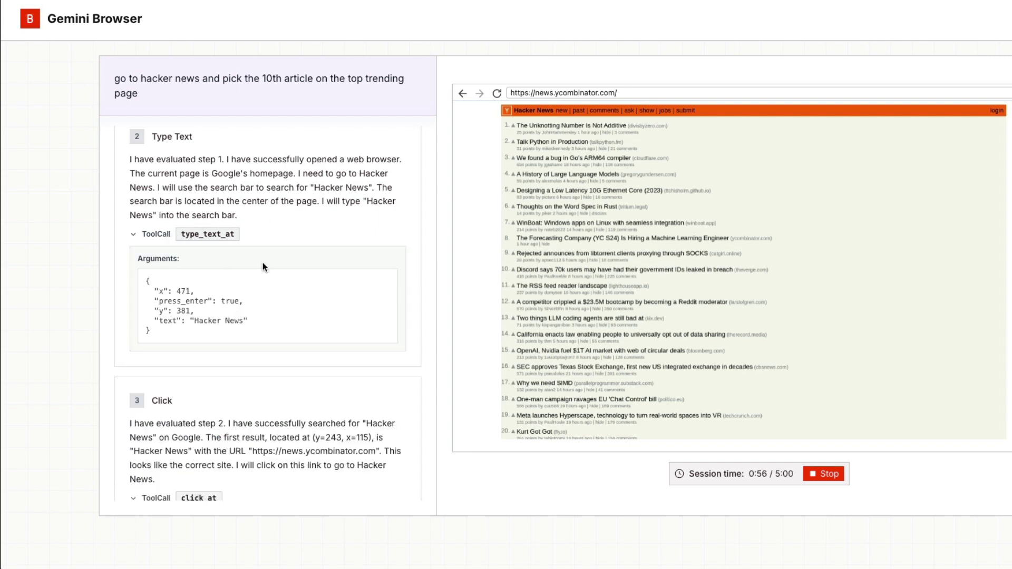
drag(169, 297, 196, 347)
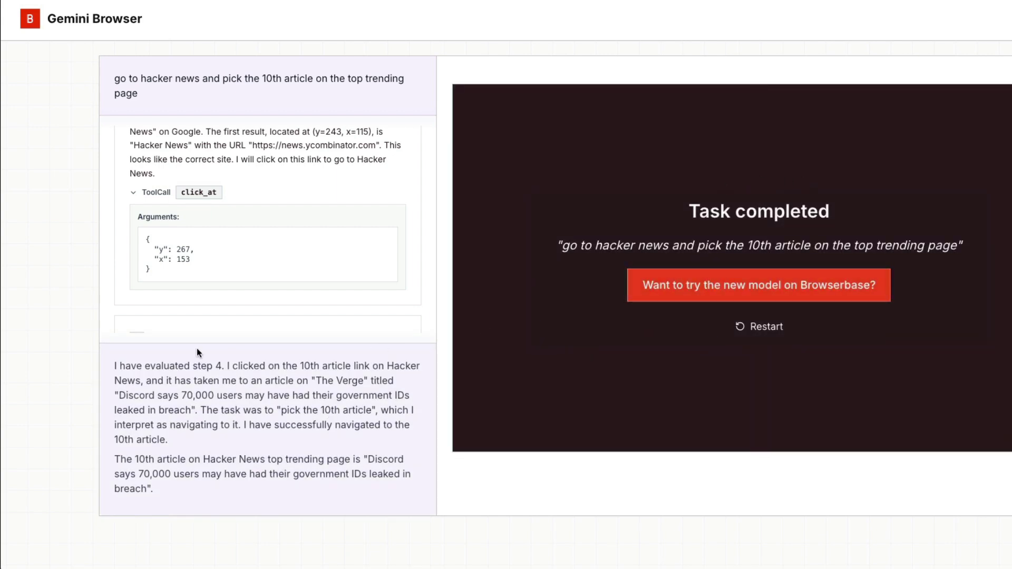
Step: Open a new private window with Cmd+Shift+N and highlight part of the agent's final summary
scroll(242, 302, up, 3)
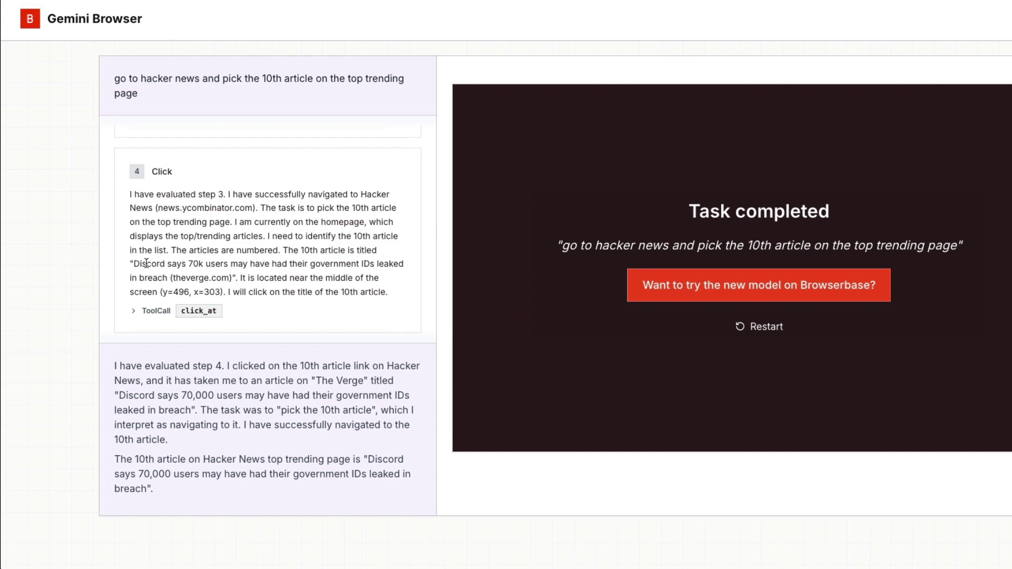
click(74, 0)
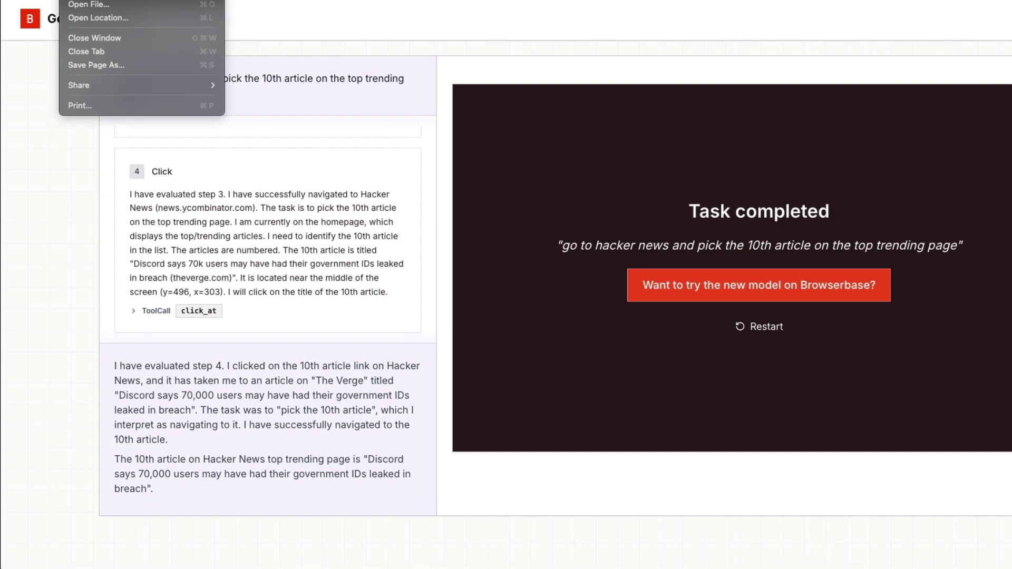
key(super+shift+n)
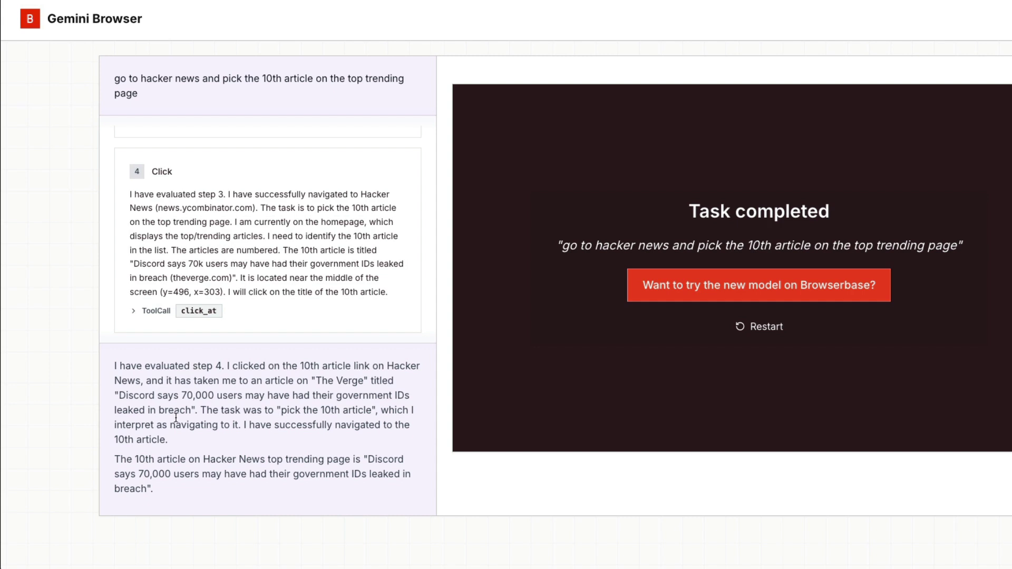
drag(136, 396, 230, 474)
click(229, 474)
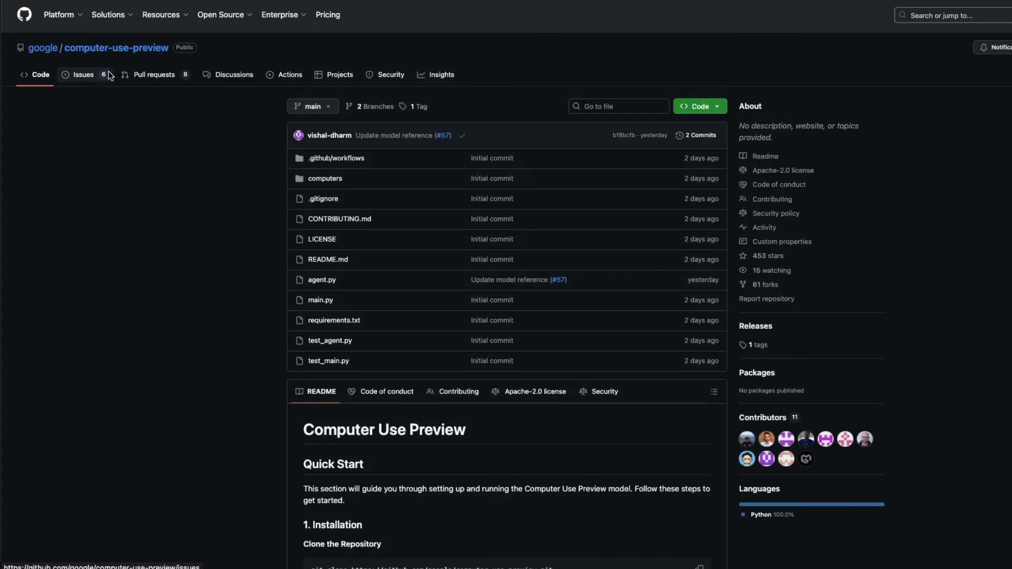
Step: Browse the open issues and highlight issue #71's note that execution was slow
click(110, 76)
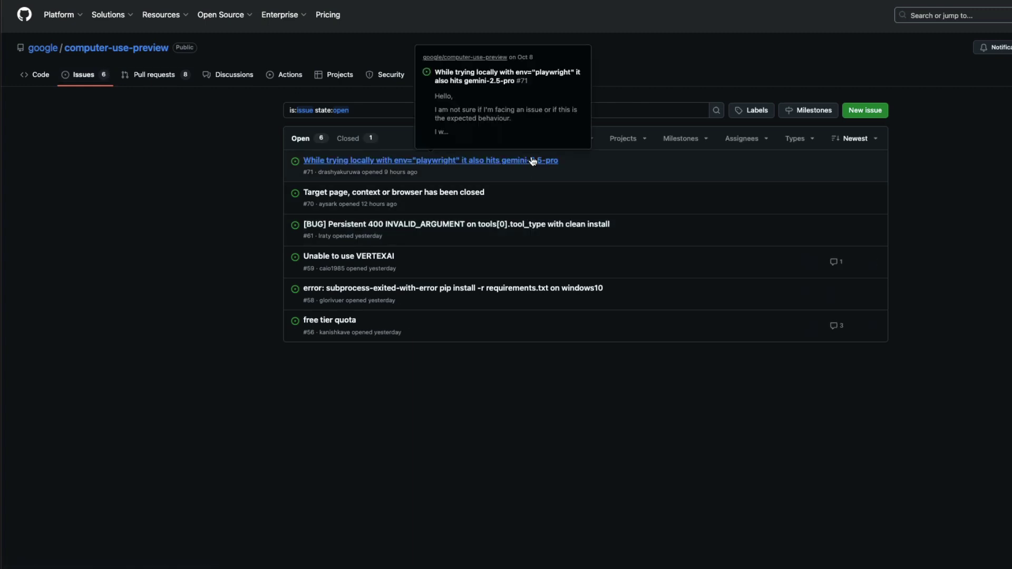
scroll(475, 342, down, 5)
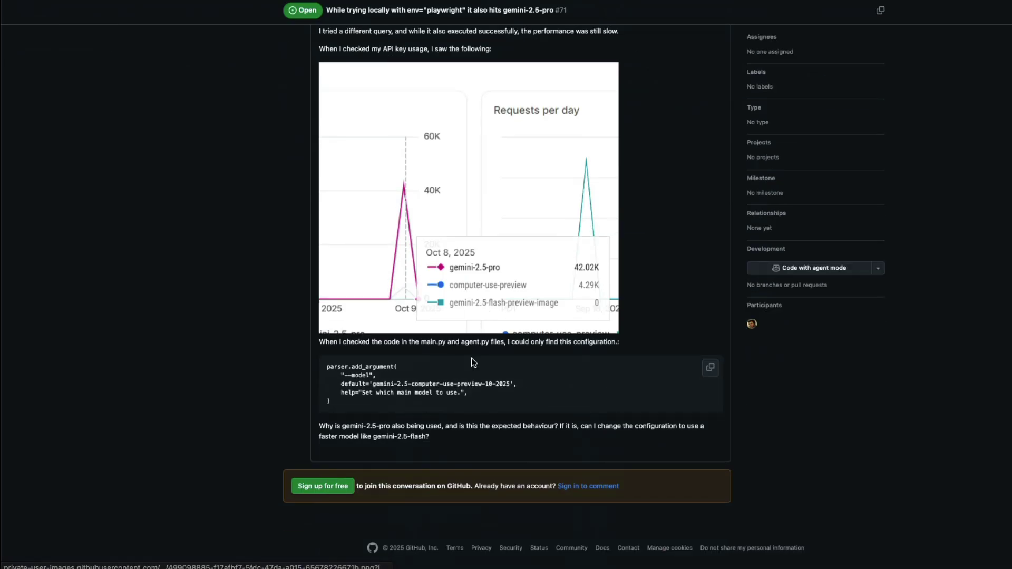
scroll(271, 226, up, 5)
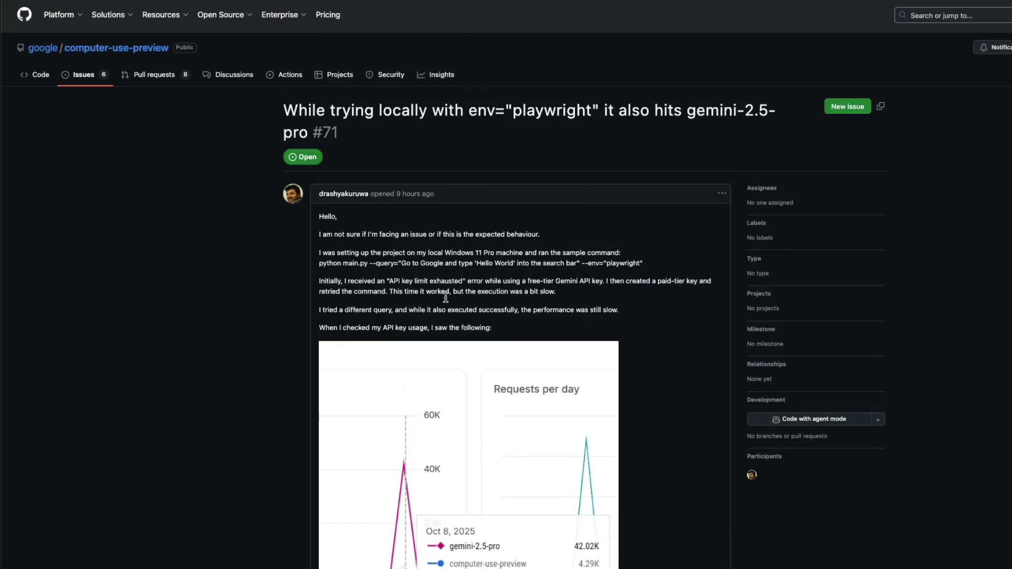
drag(452, 291, 605, 292)
click(224, 265)
Step: Return to the repository's Code page with 'g c' and scroll through the README
key(g)
key(c)
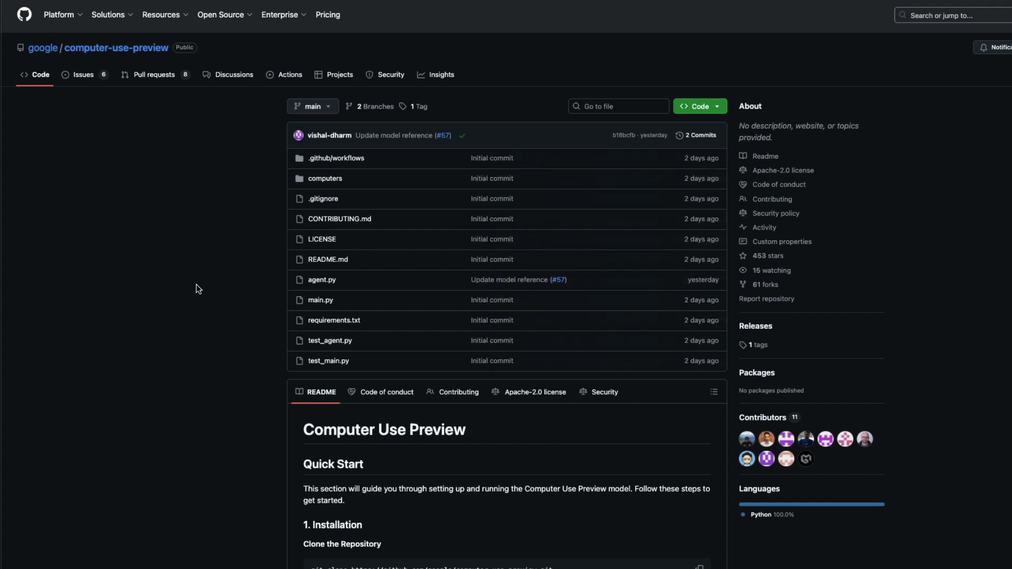
scroll(197, 288, down, 10)
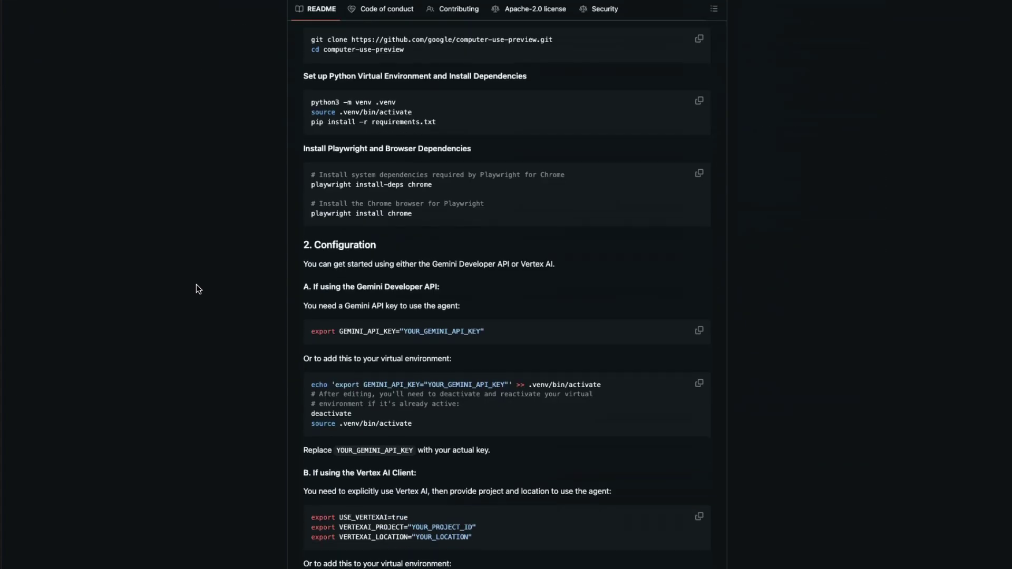
scroll(197, 289, up, 10)
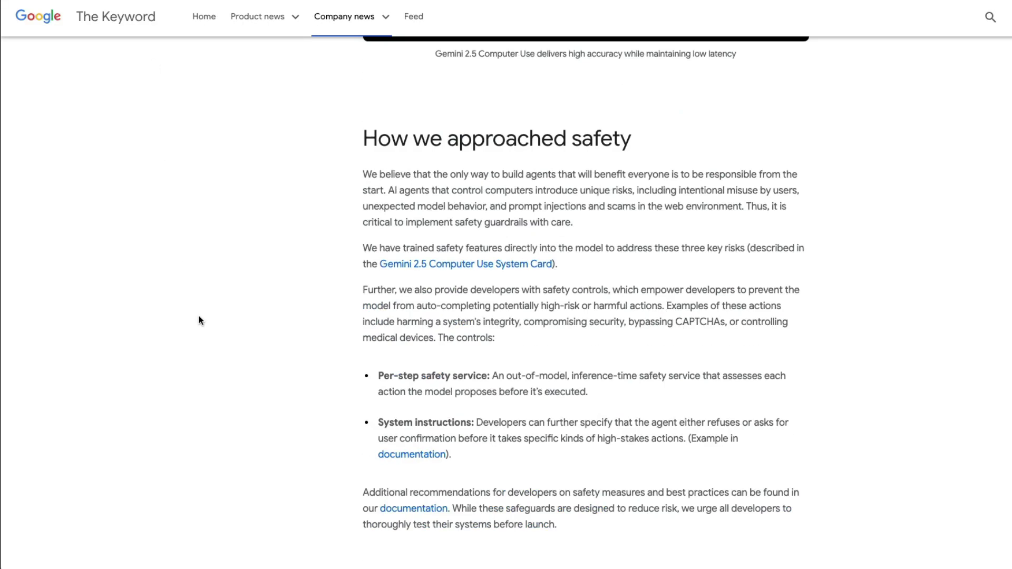
Step: Scroll the Gemini 2.5 Computer Use article up from the charts to its Benchmark Performance table
scroll(201, 320, up, 15)
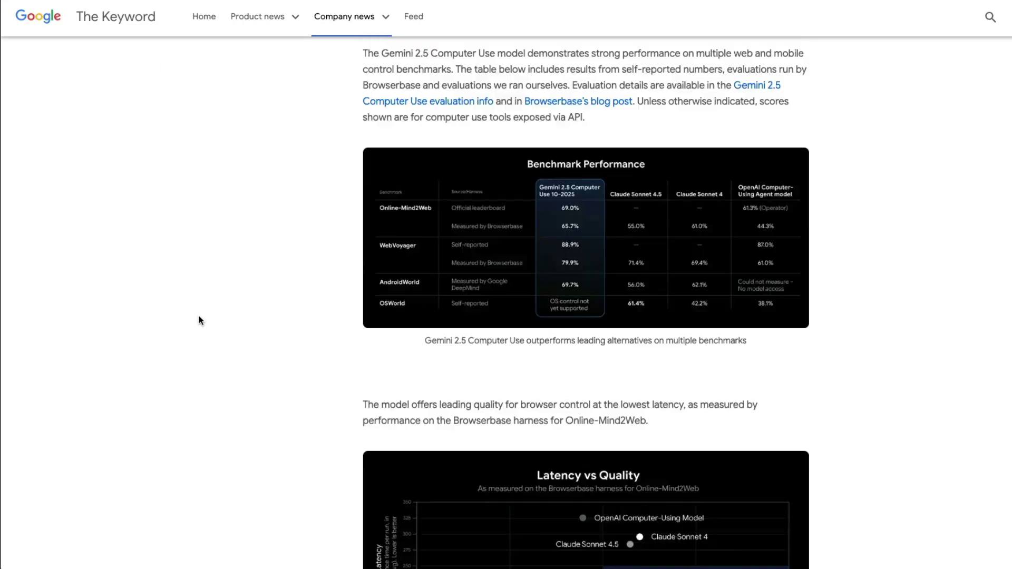